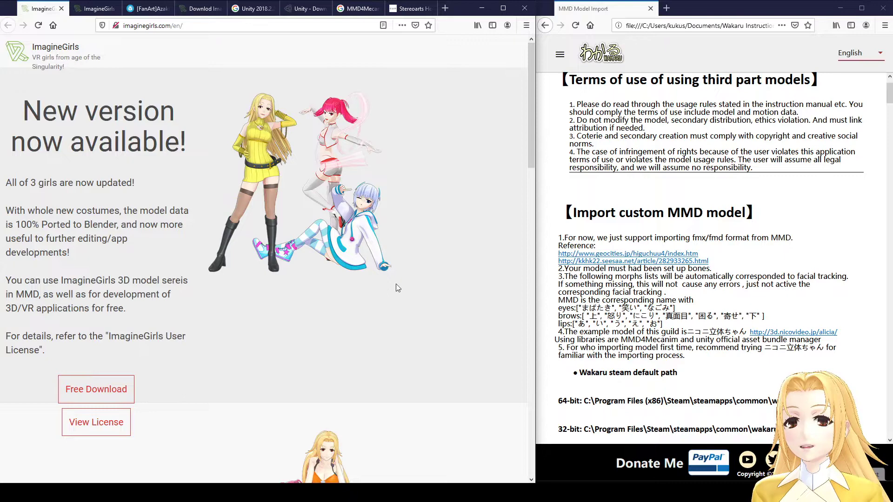
Step: Review the ImagineGirls User License derivative-use terms and the Azaka Kokutou Sketchfab page
click(95, 9)
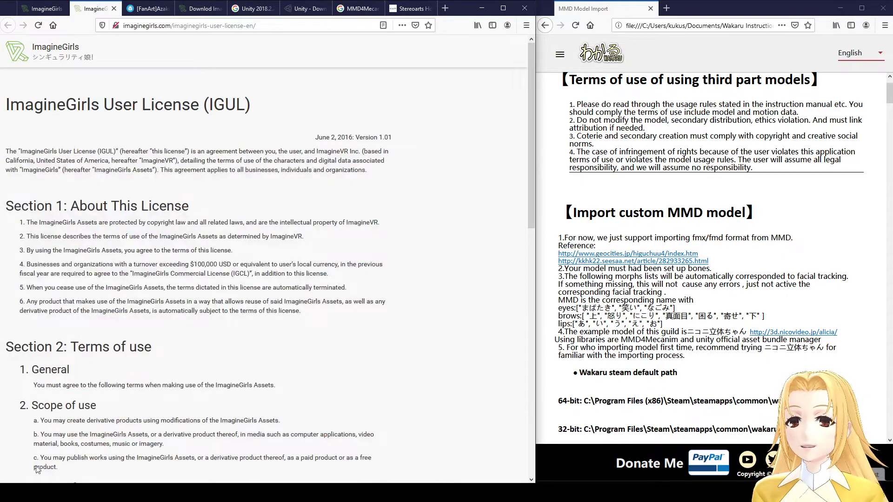
drag(35, 437, 35, 466)
click(358, 426)
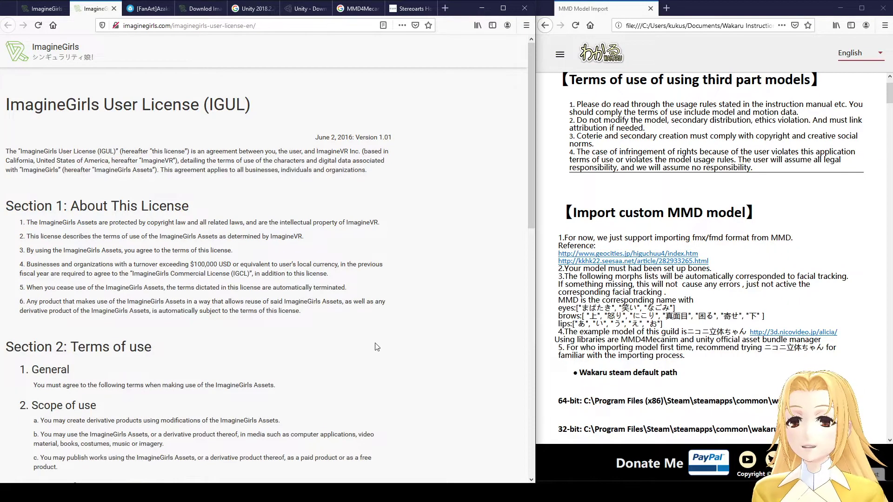
click(156, 10)
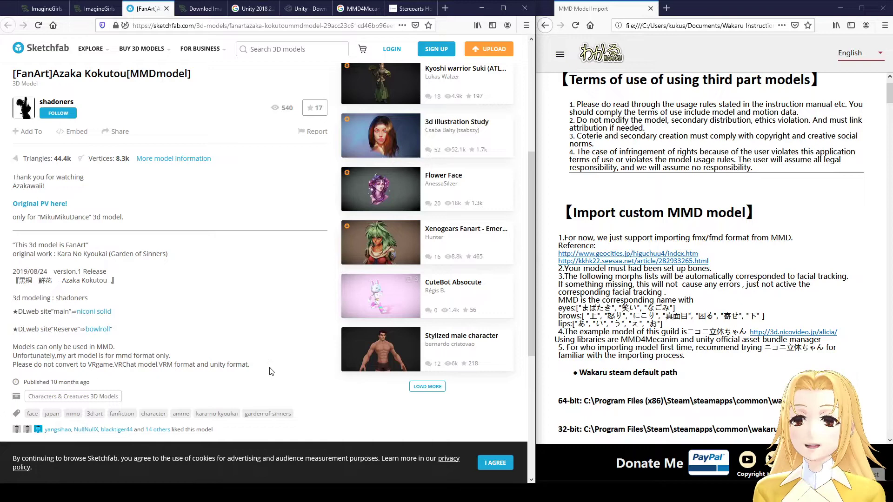
click(42, 10)
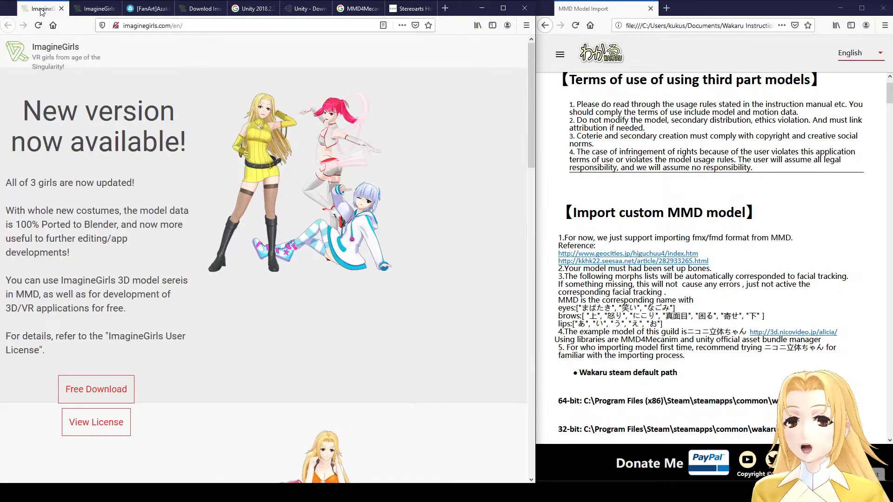
Step: Bring up the ImagineGirls asset downloads page scrolled to the Vienne section
click(200, 9)
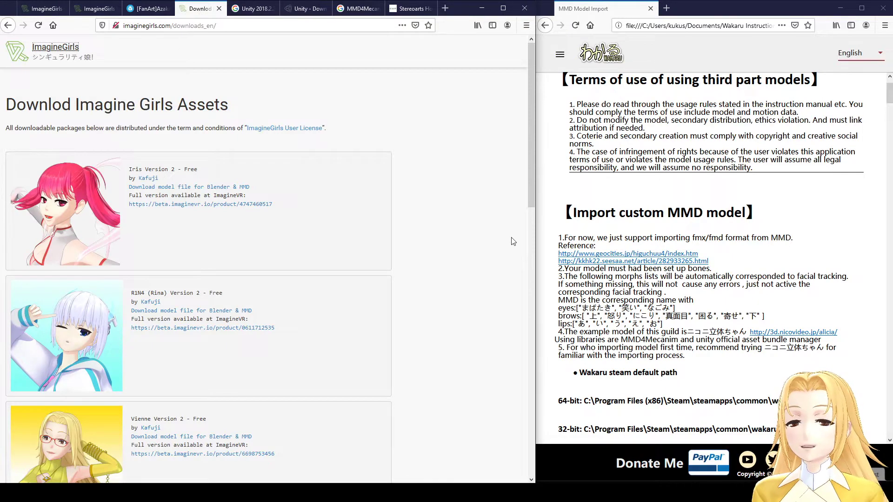
scroll(440, 216, down, 10)
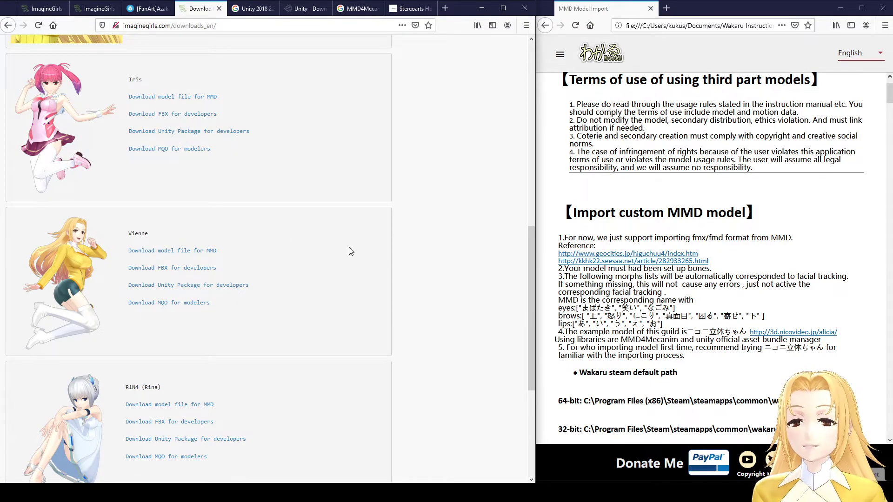
scroll(279, 223, up, 8)
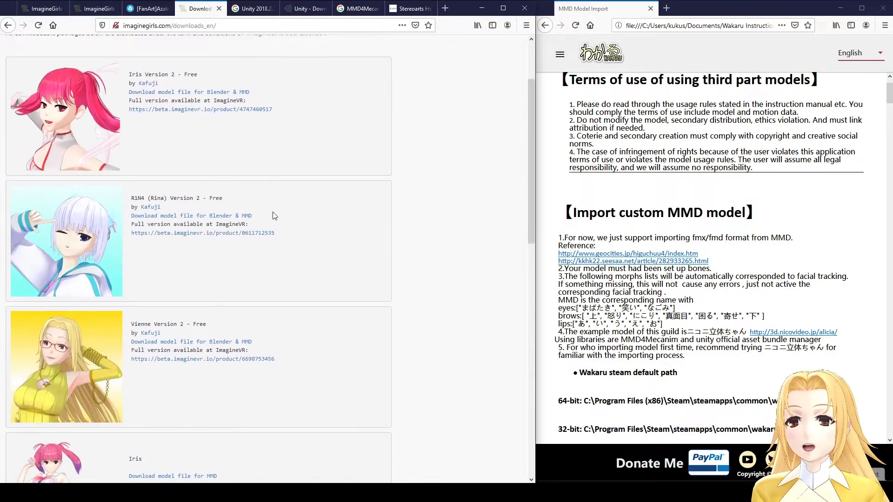
scroll(341, 324, down, 8)
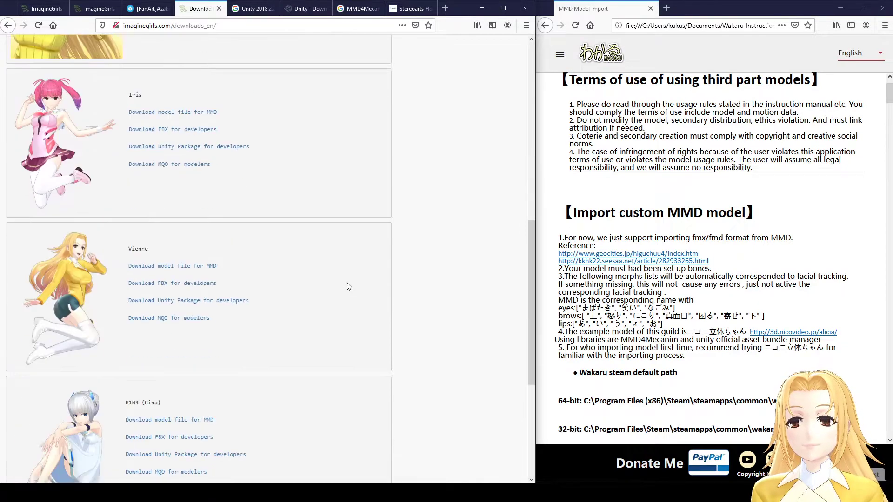
Step: Scroll the Wakaru instructions to the custom-model import steps and highlight Unity version 2018.2.20f1
click(726, 186)
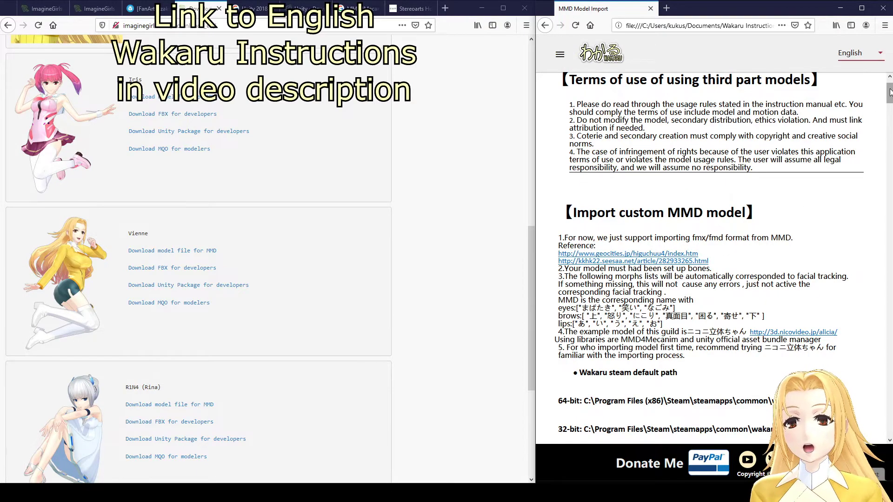
drag(889, 92, 885, 370)
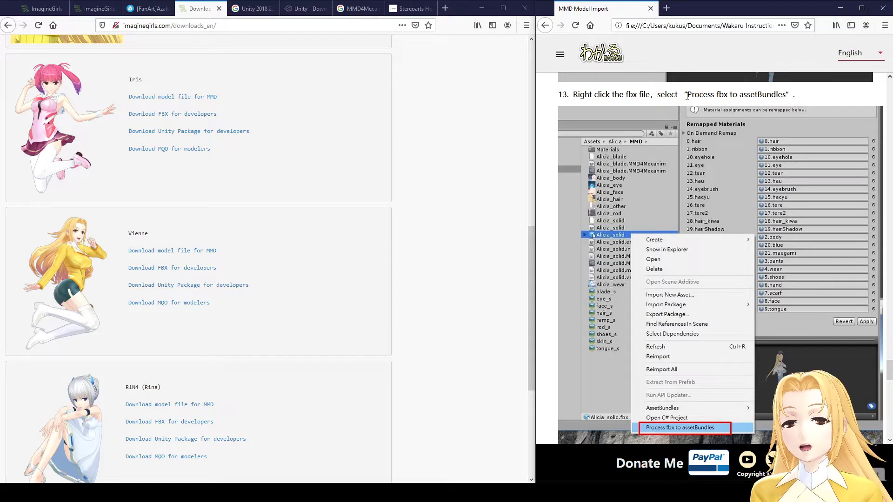
scroll(844, 321, up, 15)
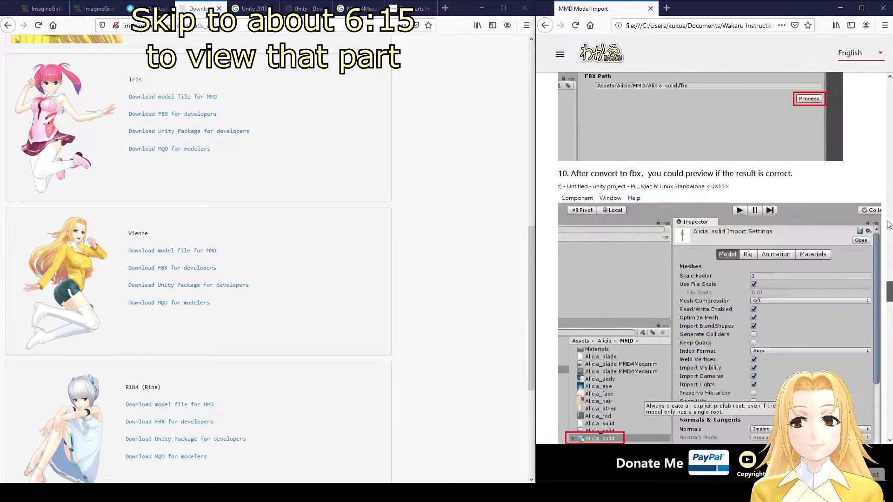
scroll(806, 232, down, 10)
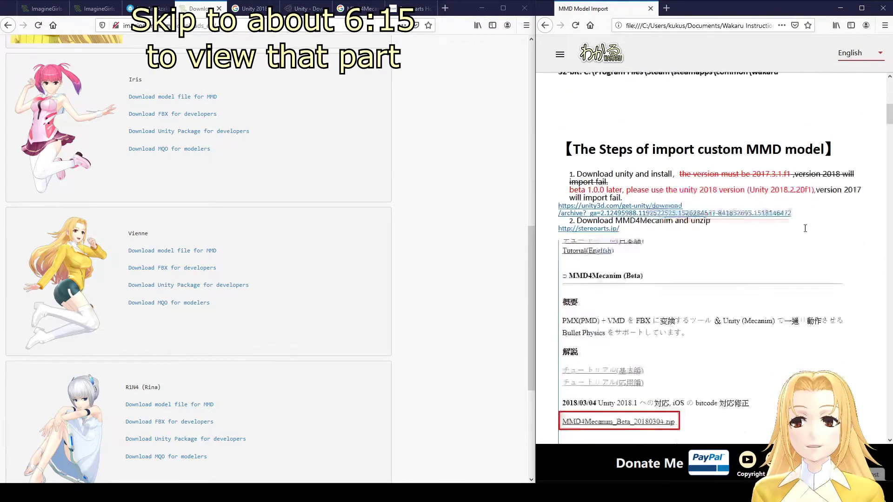
scroll(806, 232, down, 1)
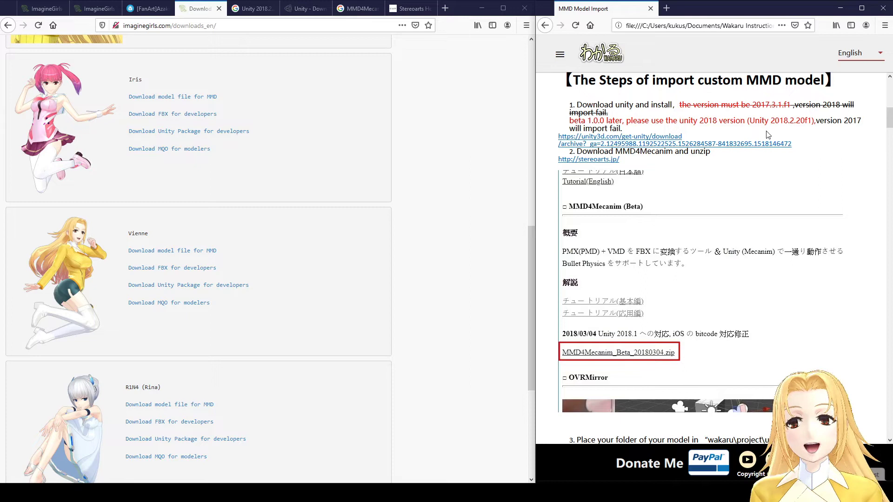
drag(771, 124, 813, 124)
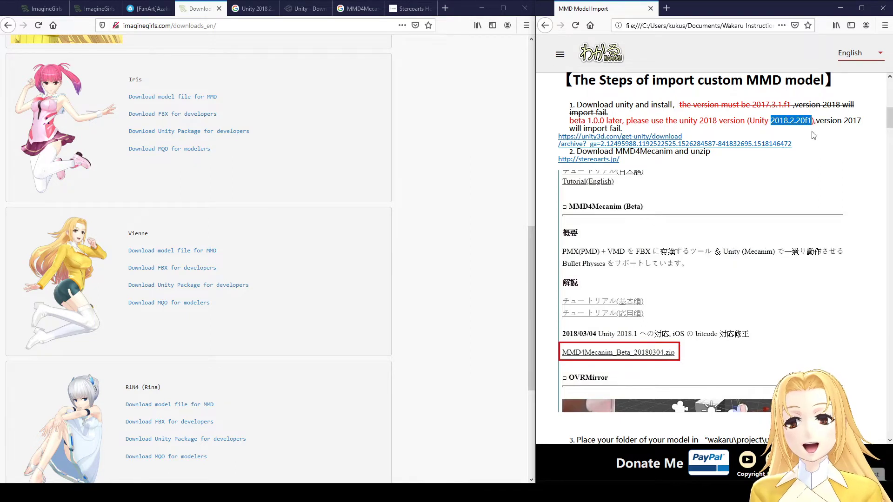
click(813, 136)
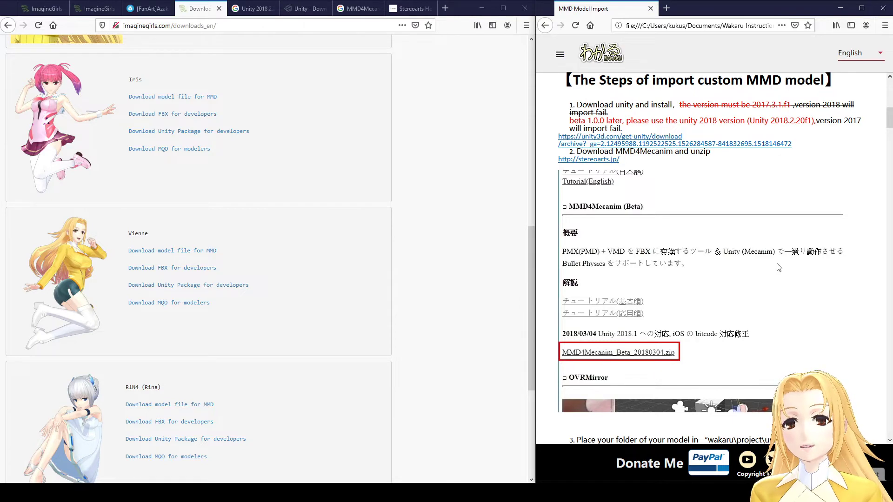
Step: Locate Unity 2018.2.20 among the 2018.x releases in the download archive, then show the MMD4Mecanim search results
click(250, 8)
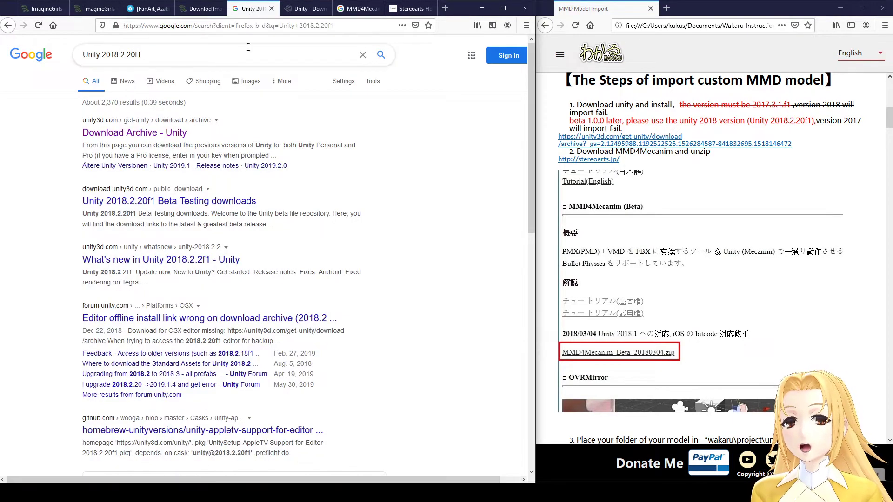
click(303, 9)
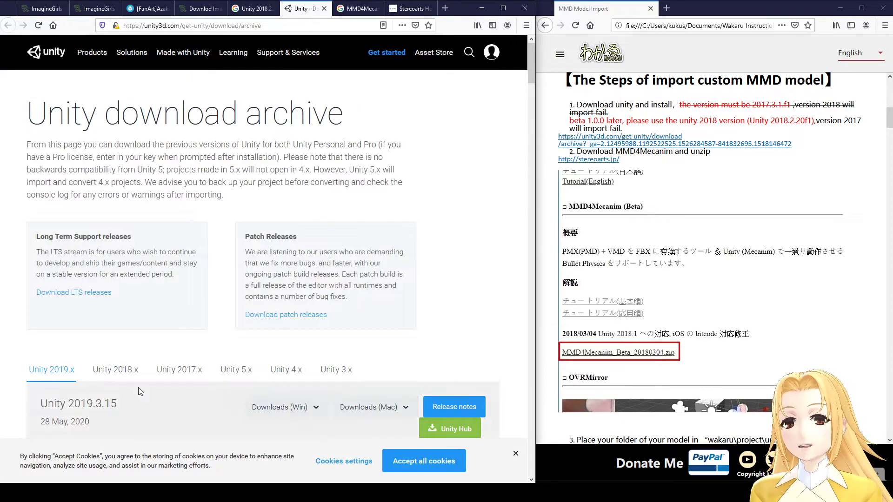
click(116, 370)
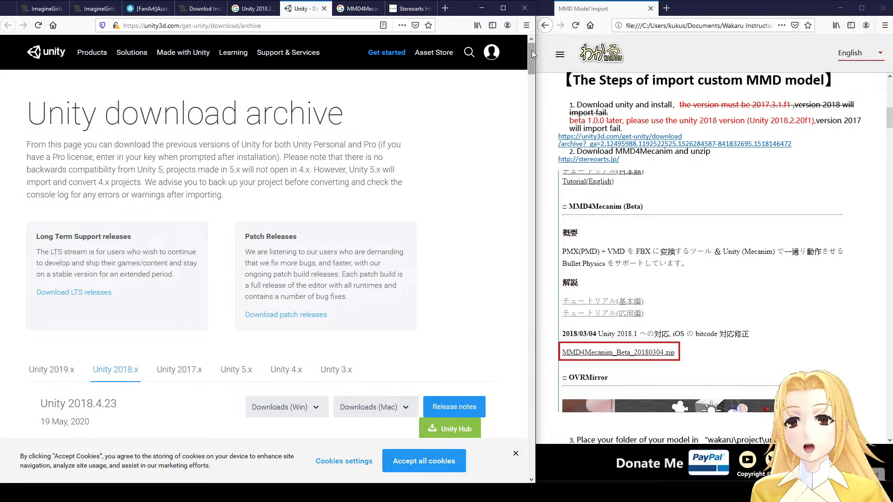
drag(532, 53, 534, 277)
scroll(351, 229, up, 3)
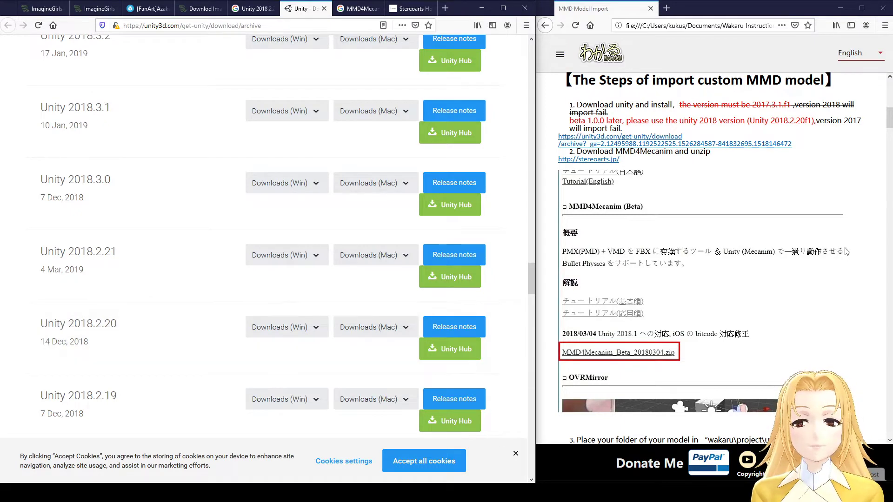
click(358, 8)
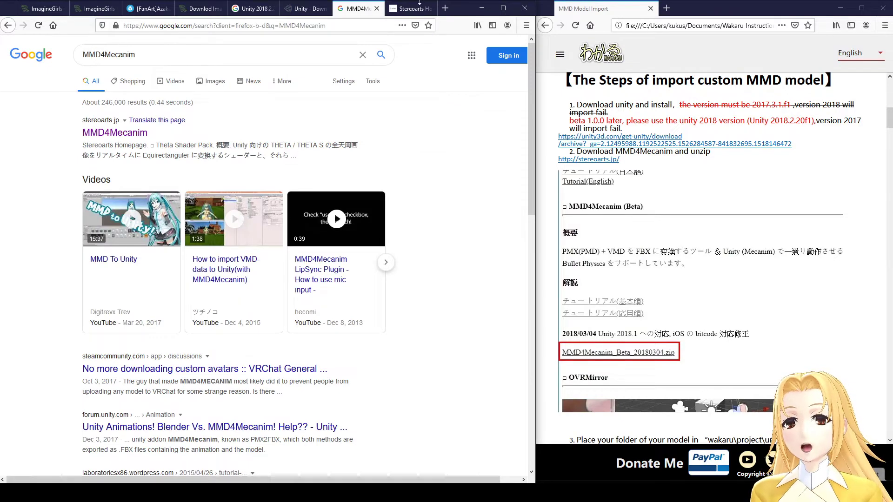
Step: Find the MMD4Mecanim (Beta) section on stereoarts.jp by searching 'mmd', and scroll the Wakaru guide to step 4
click(414, 9)
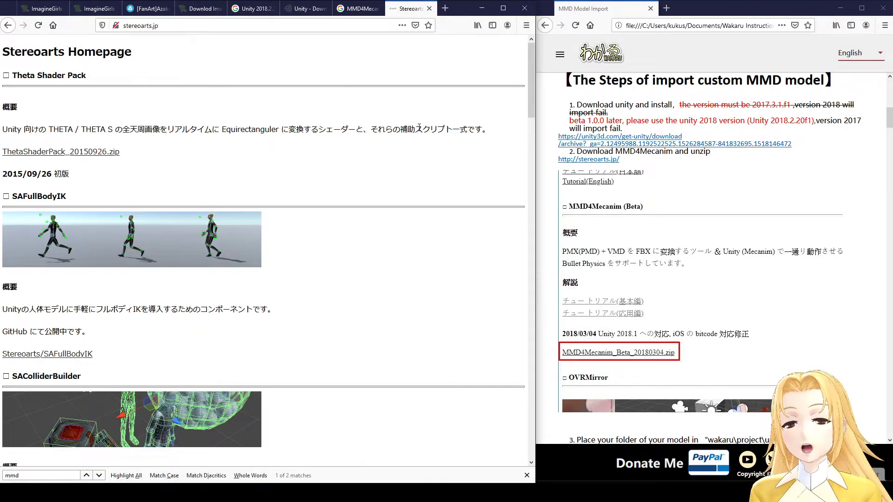
key(ctrl+f)
key(Return)
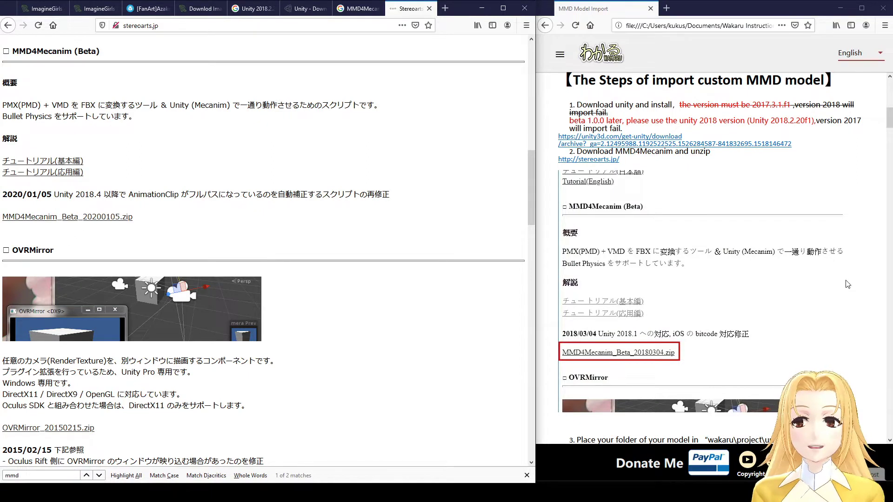
scroll(872, 197, down, 1)
scroll(872, 197, down, 6)
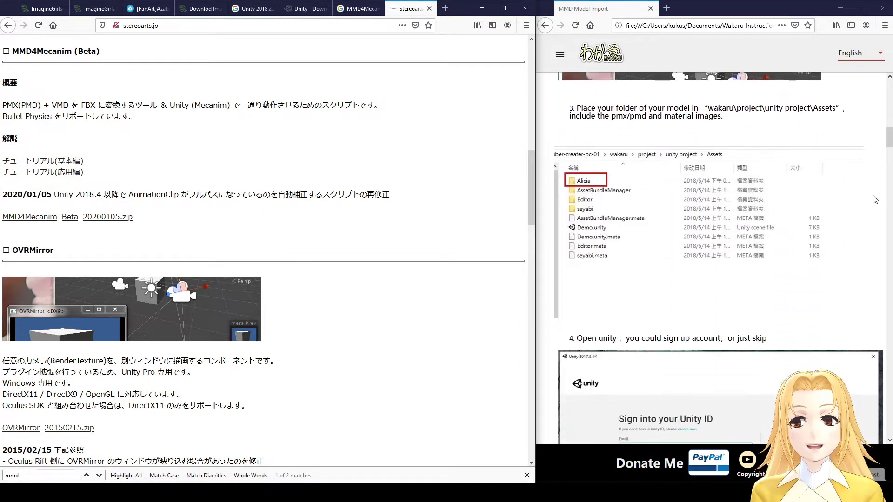
scroll(876, 244, down, 5)
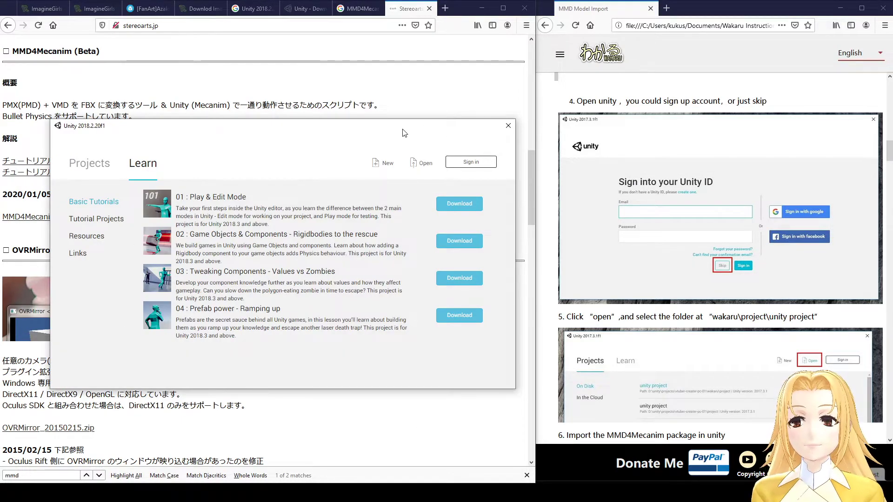
Step: Create and open a new 3D project named 'Import MMD to Wakaru'
click(387, 162)
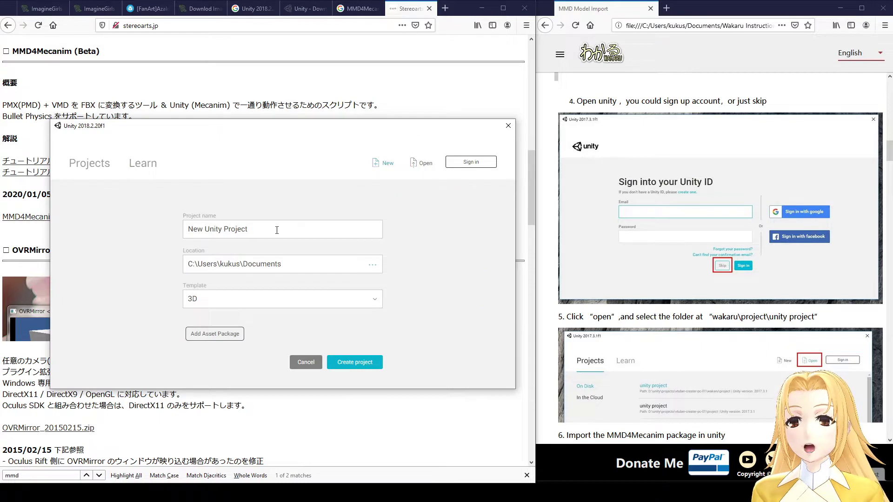
click(277, 230)
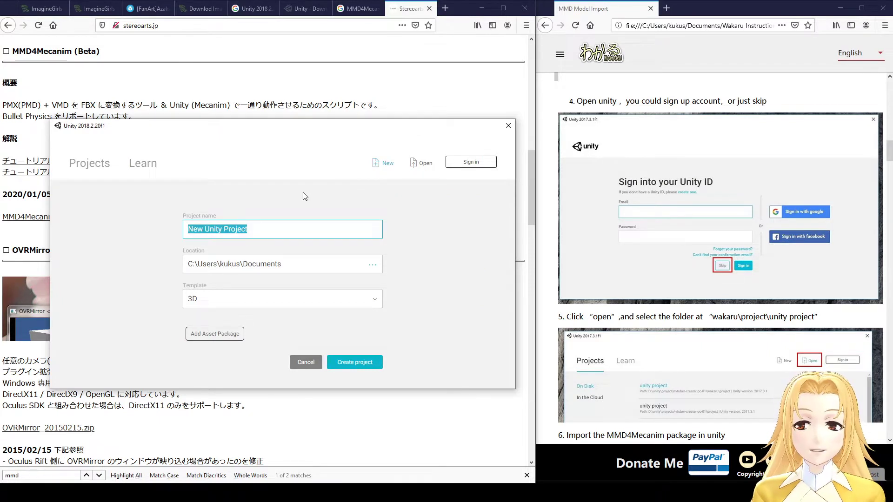
text(Import MMD to Wakaru)
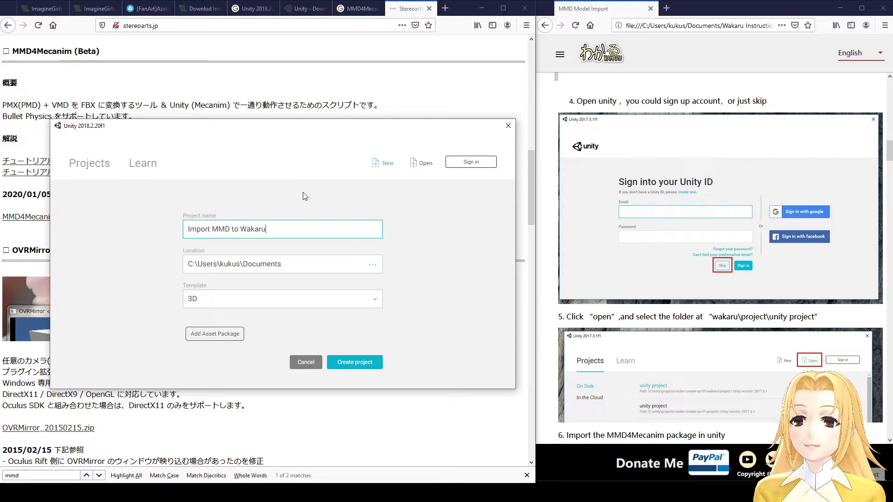
click(354, 363)
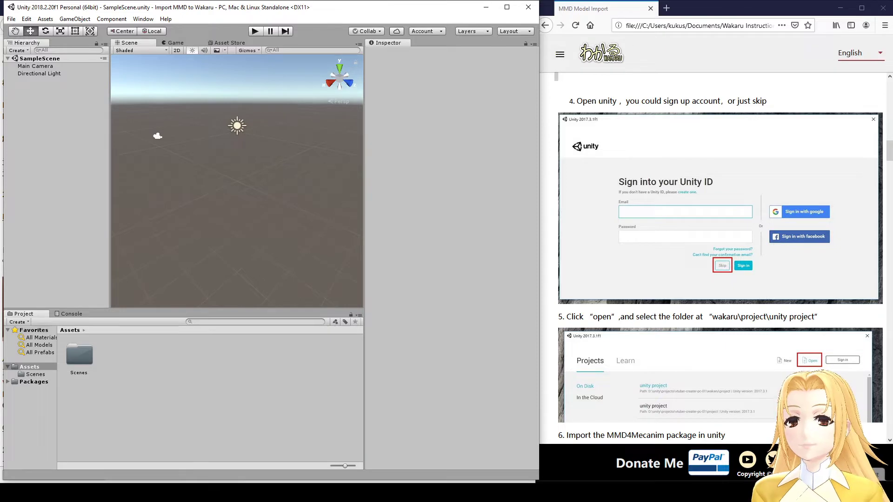
Step: Open the Documents folder in File Explorer, where the MMD4Mecanim and Vienne downloads sit
scroll(876, 304, down, 10)
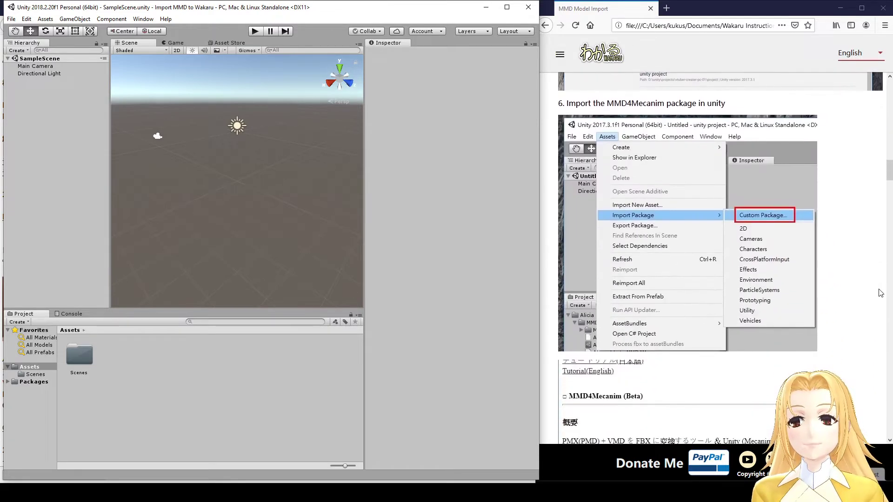
scroll(575, 267, down, 1)
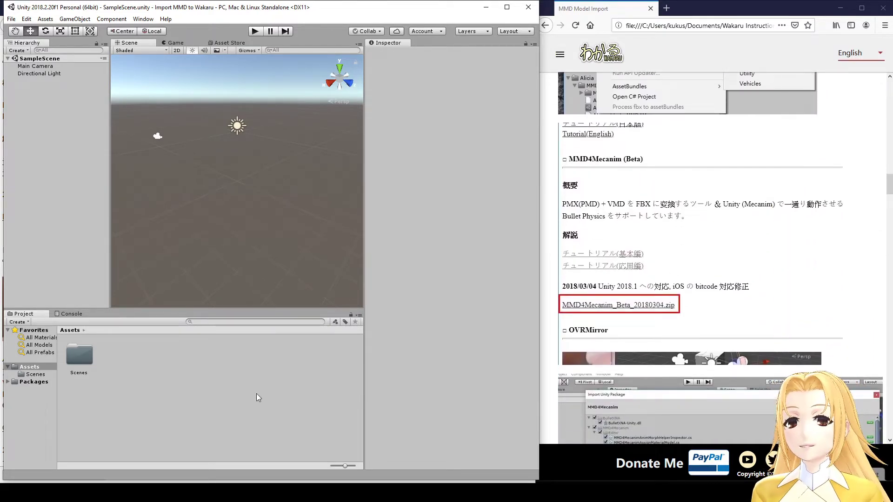
click(104, 456)
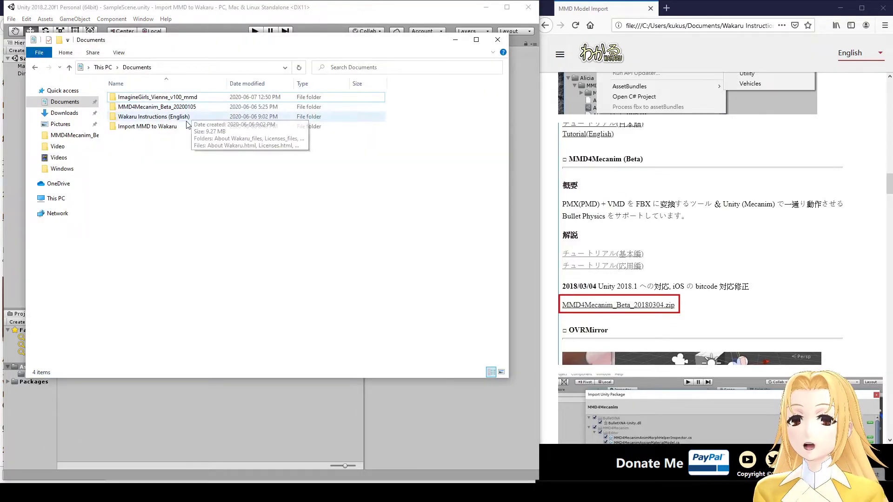
Step: Open MMD4Mecanim.unitypackage from the MMD4Mecanim_Beta_20200105 folder
double_click(191, 107)
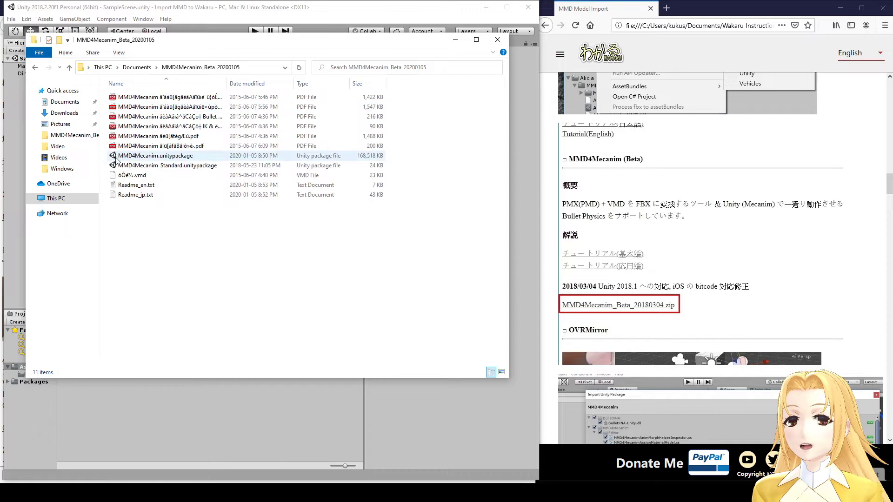
double_click(197, 155)
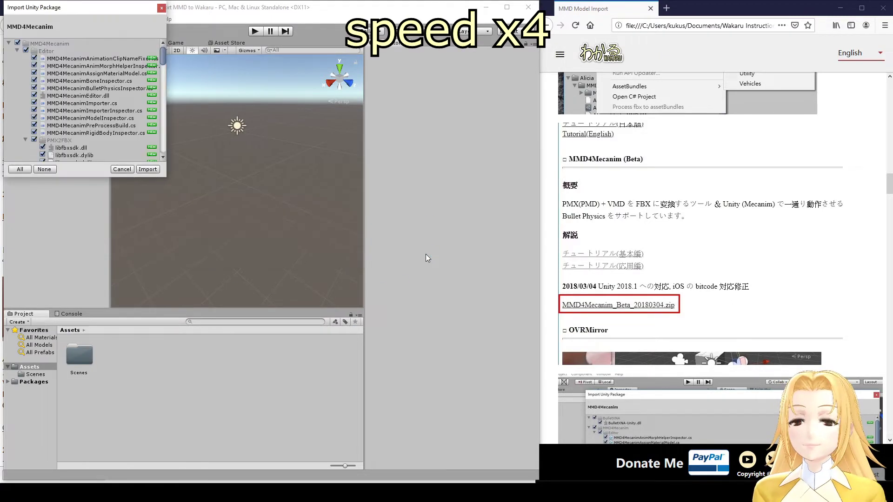
Step: Import all MMD4Mecanim package files and let Unity update its obsolete scripts
drag(165, 53, 166, 148)
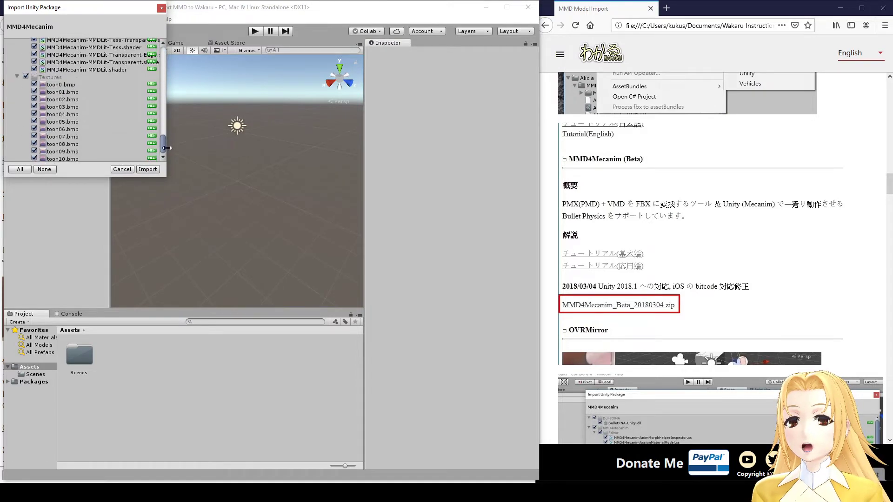
click(147, 170)
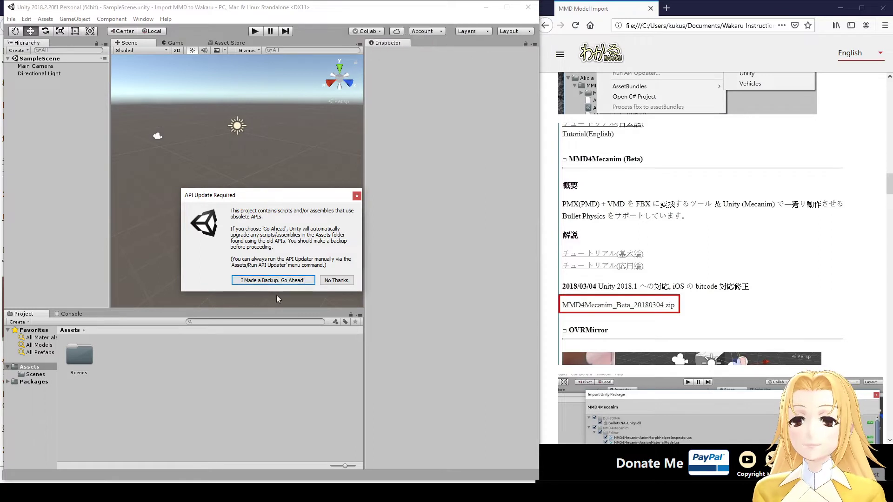
click(238, 282)
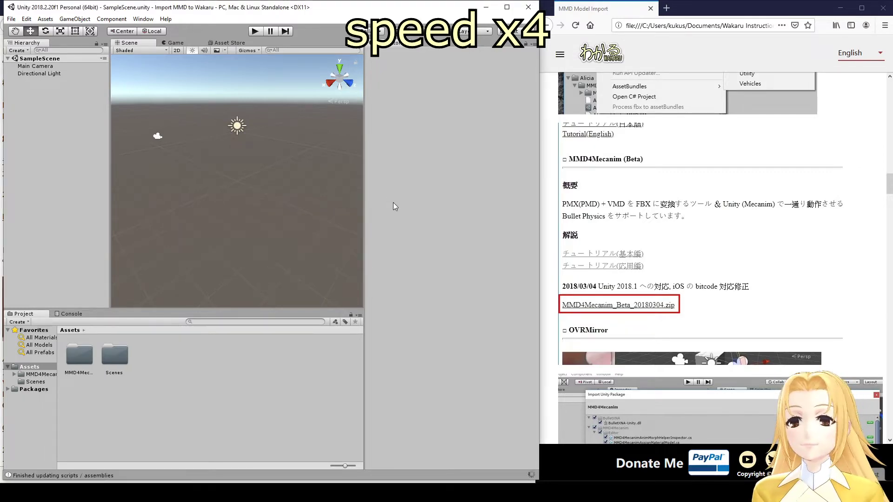
scroll(872, 230, down, 10)
scroll(871, 231, down, 4)
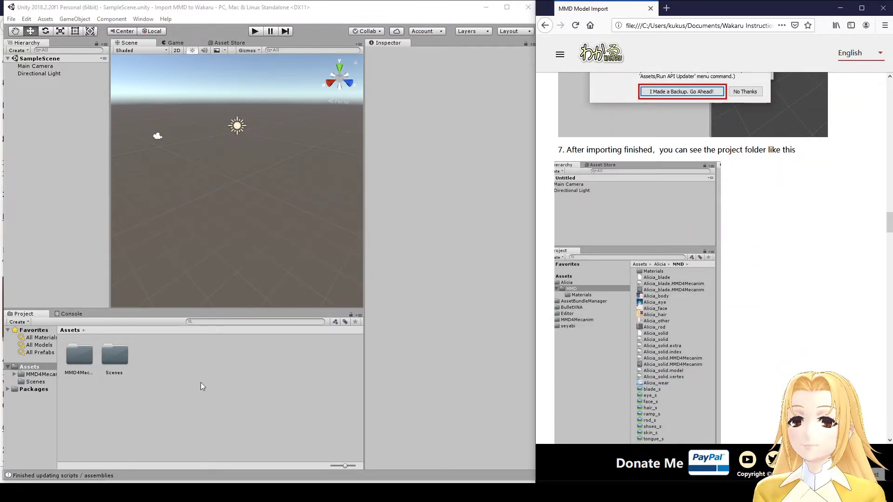
Step: Create an 'MMD Models' folder in Assets and reveal it in File Explorer
right_click(188, 367)
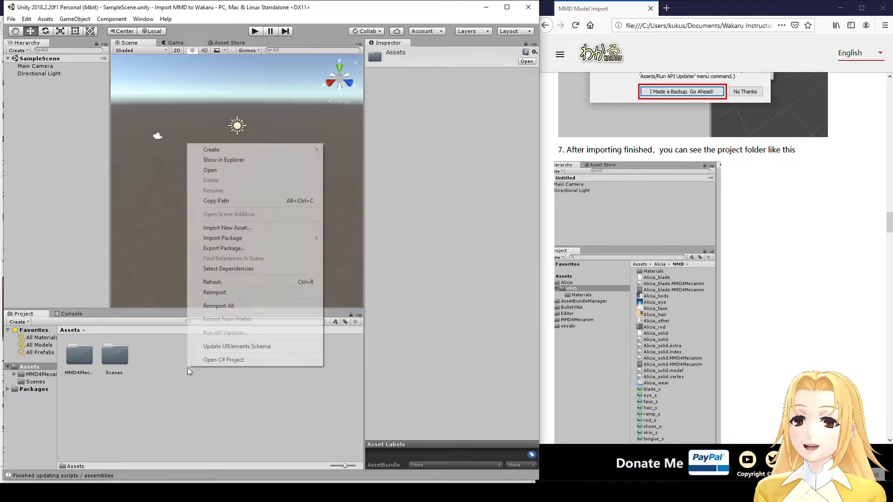
mouse_move(245, 150)
click(344, 150)
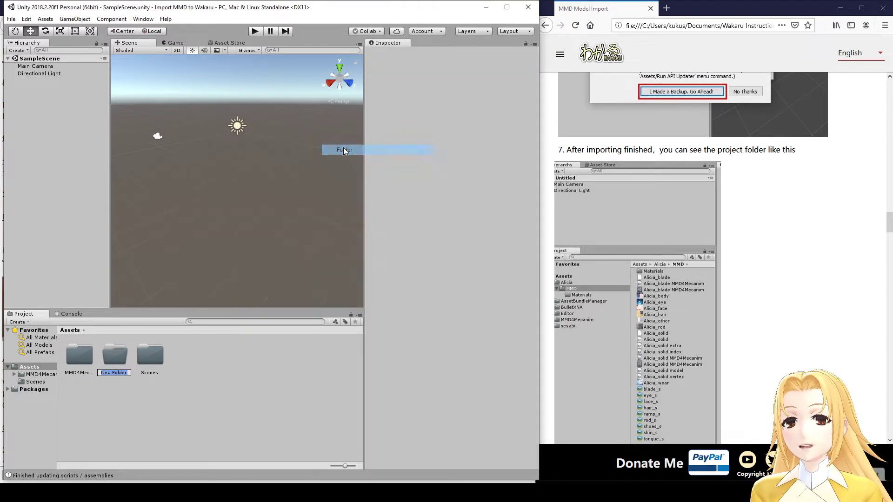
text(MMD Models)
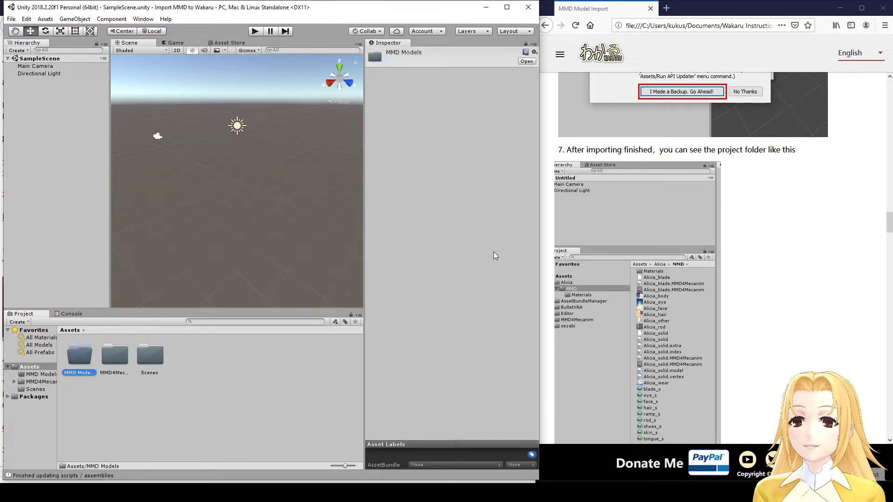
key(Return)
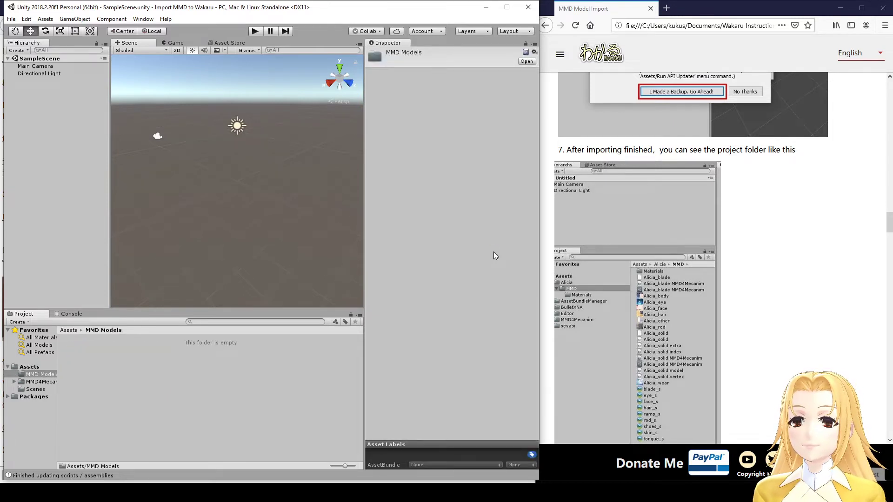
right_click(125, 381)
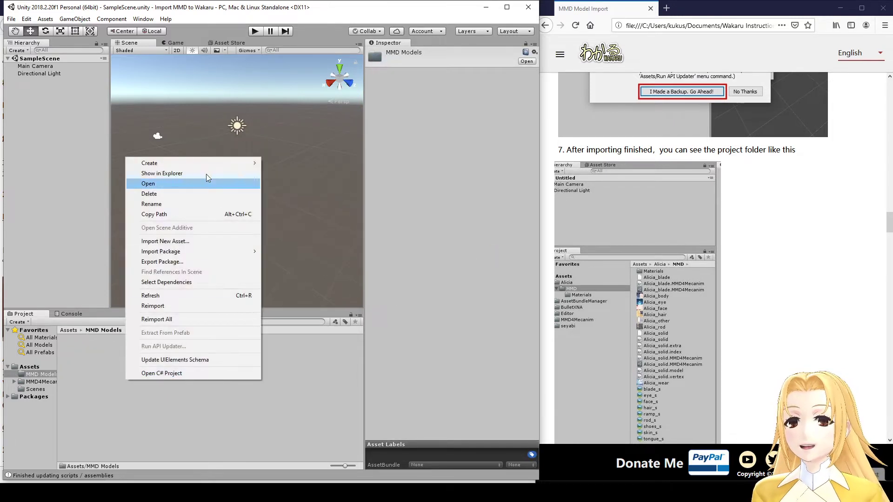
click(195, 171)
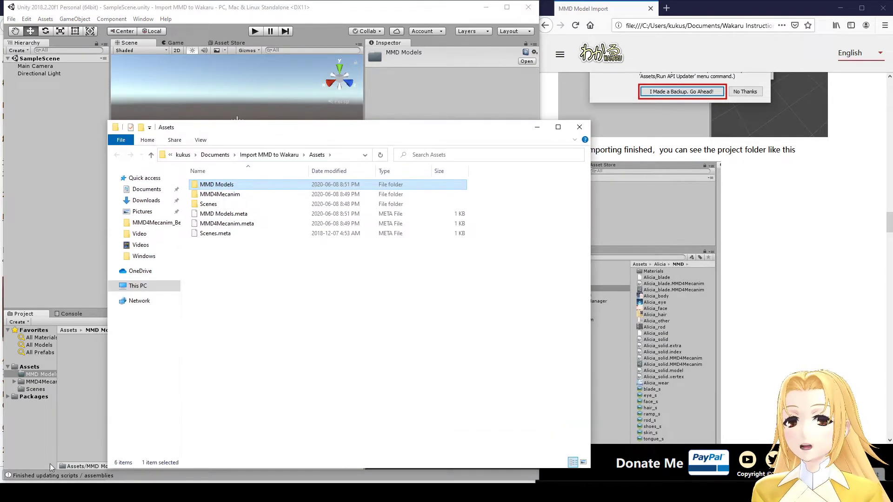
Step: Paste the ImagineGirls_Vienne_v100_mmd folder into Assets\MMD Models, then return to Unity
click(135, 68)
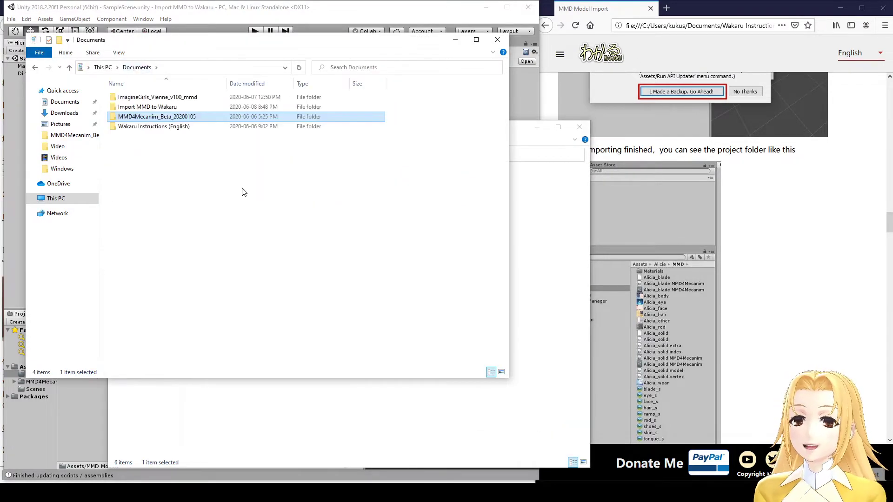
click(182, 98)
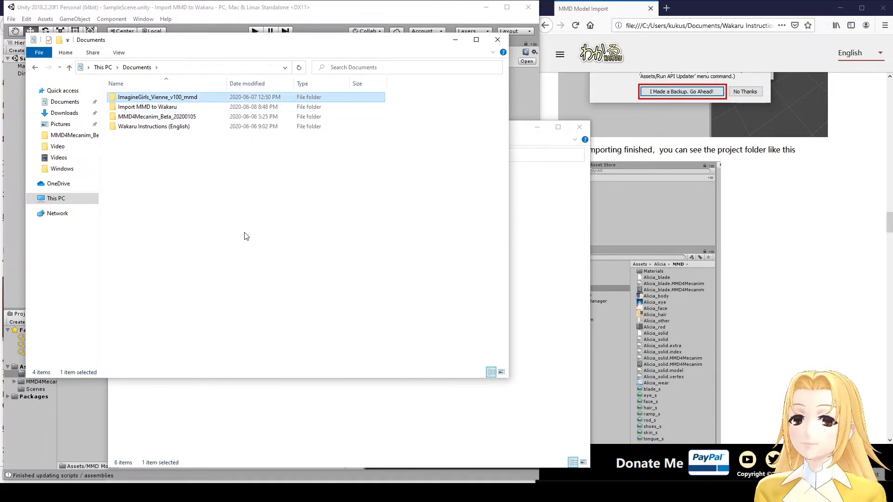
click(277, 404)
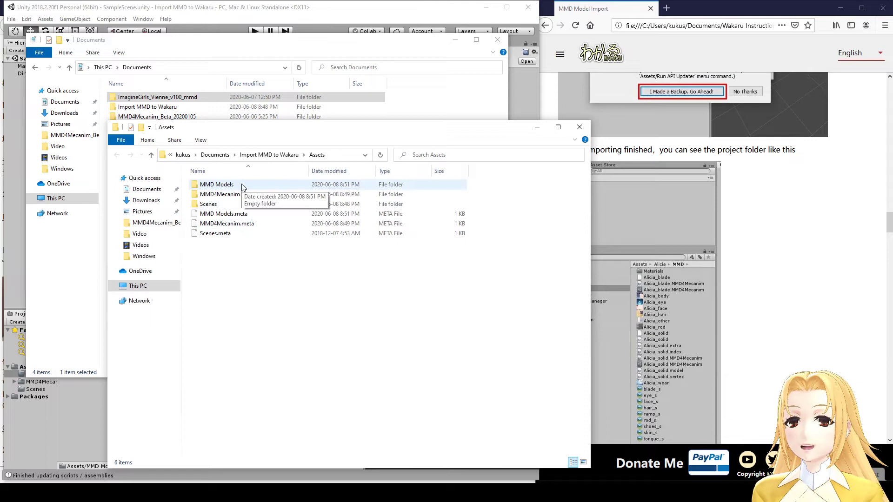
double_click(241, 185)
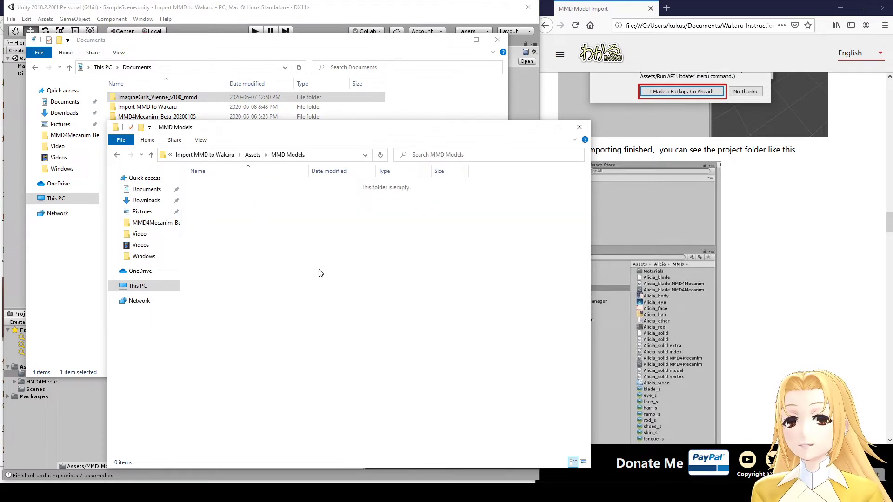
key(ctrl+v)
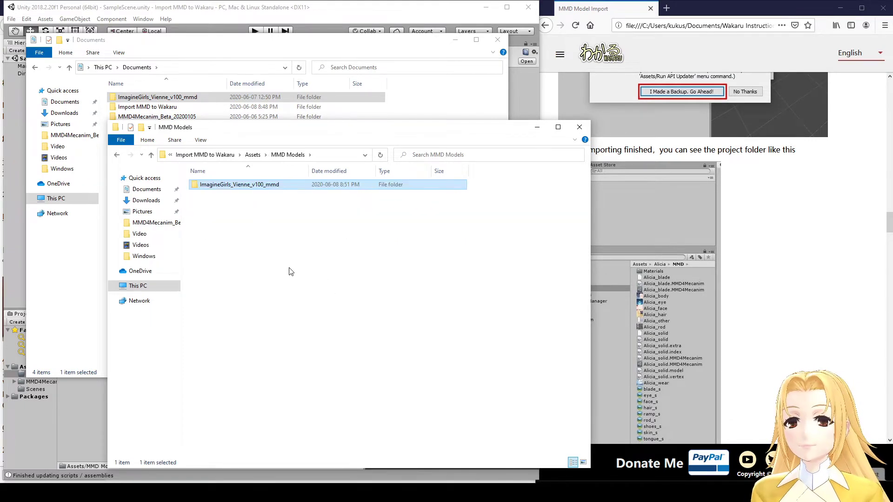
click(288, 15)
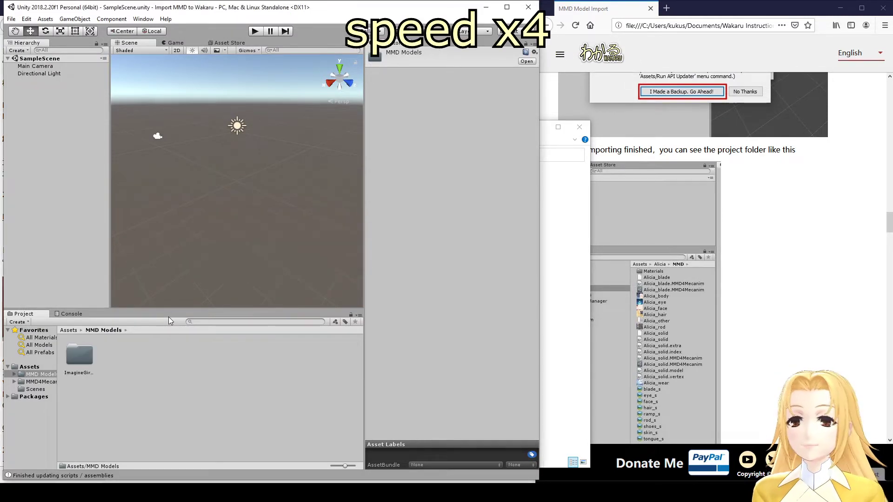
Step: Select the Vienne.MMD4Mecanim asset inside the Vienne model folder and show its readme in English
double_click(85, 352)
double_click(76, 355)
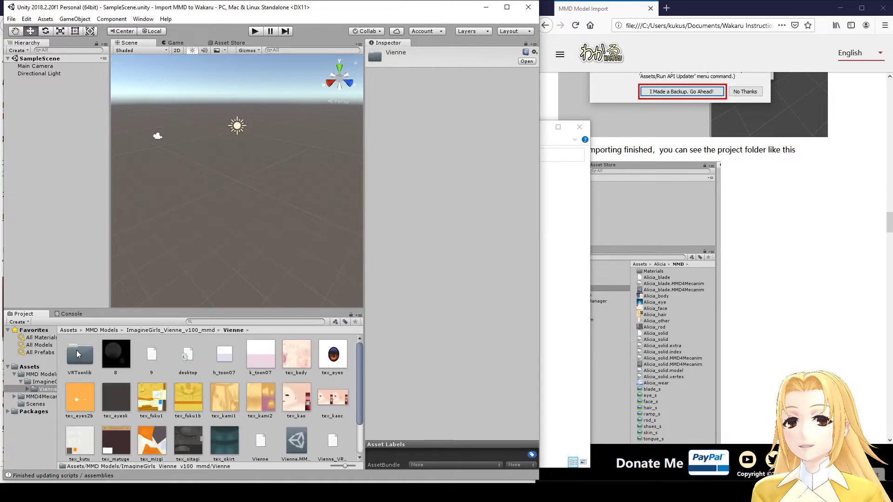
drag(358, 360, 358, 412)
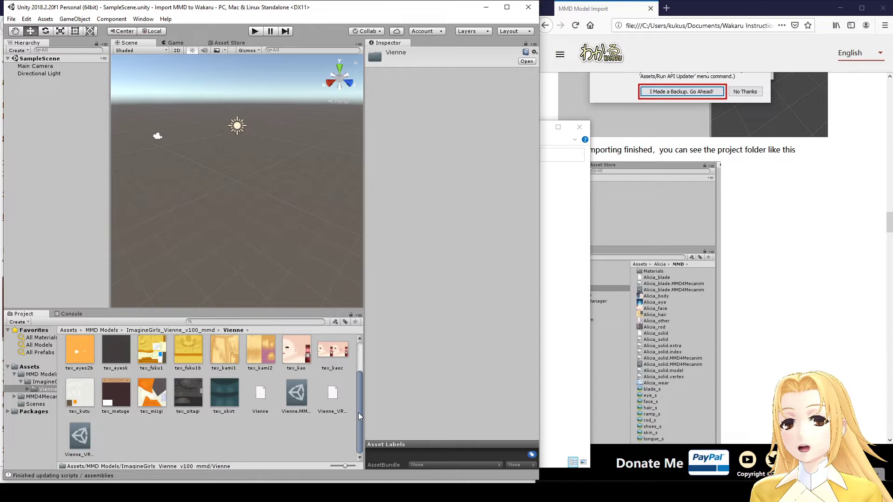
click(293, 395)
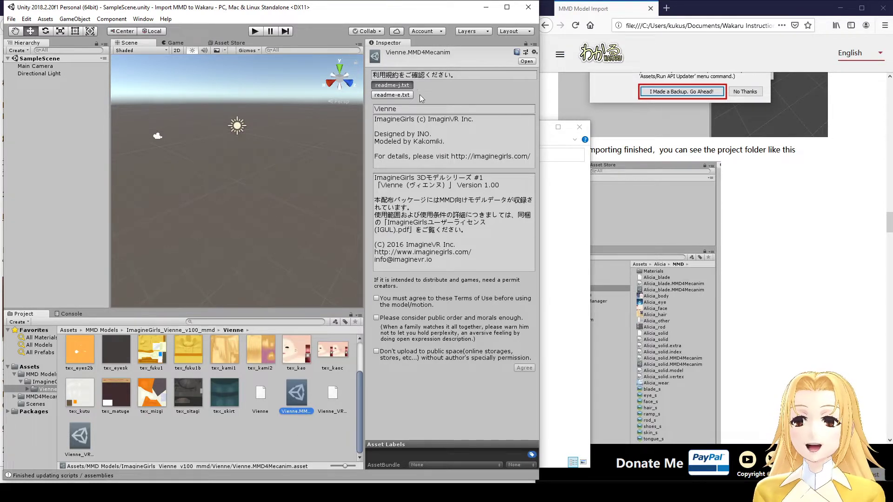
scroll(874, 309, down, 10)
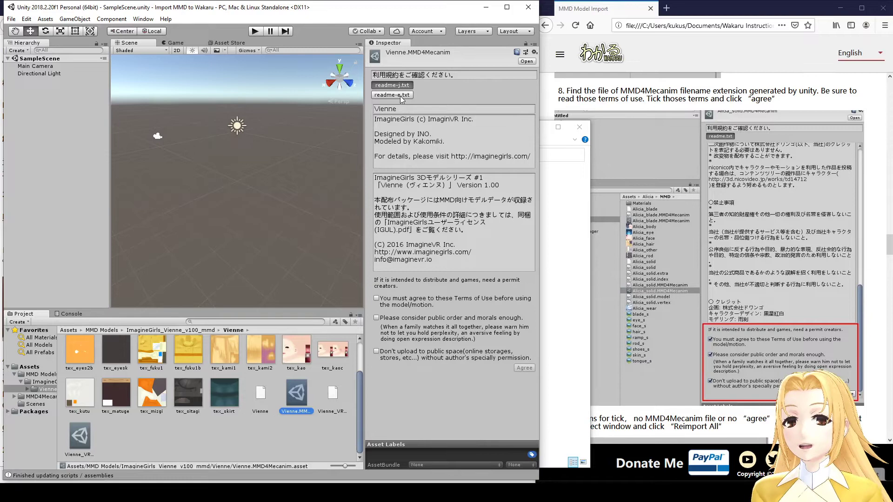
click(384, 96)
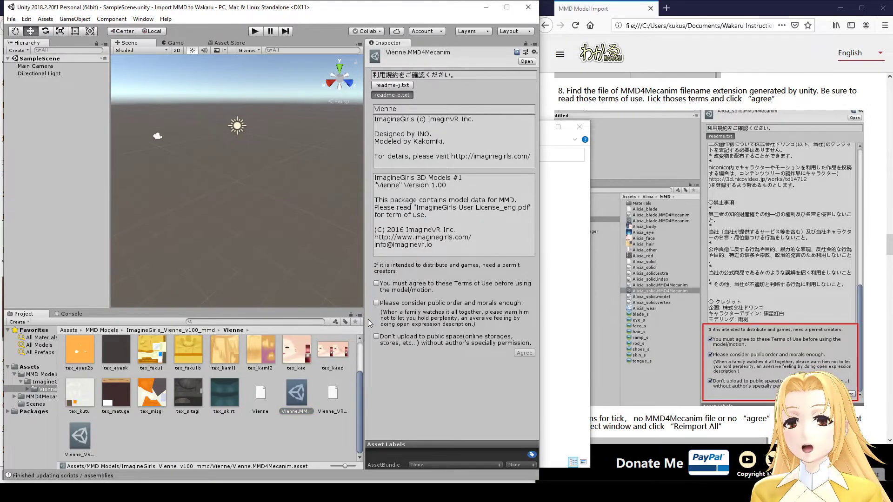
Step: Accept all three terms-of-use conditions and agree, revealing the PMX2FBX model and FBX path settings
click(377, 283)
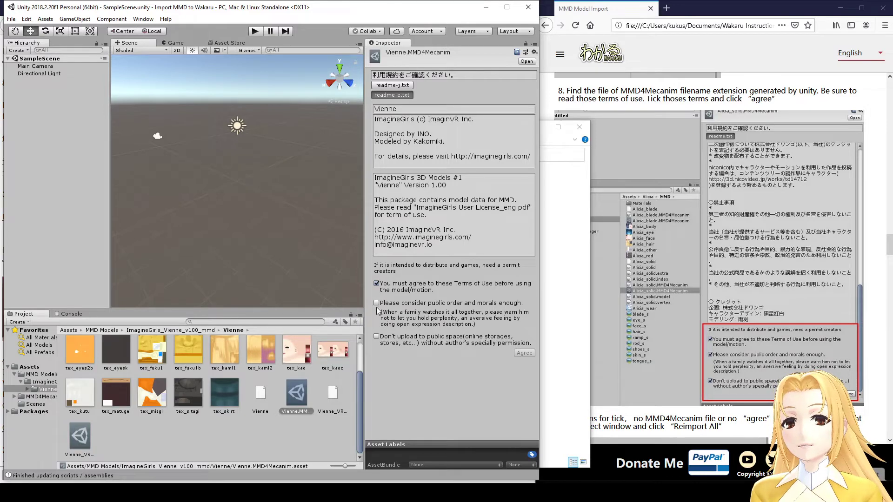
click(376, 303)
click(376, 336)
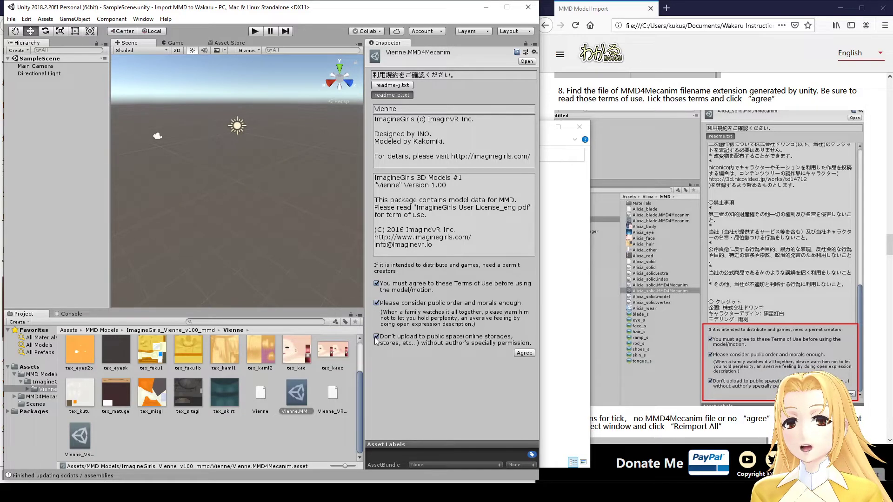
click(525, 353)
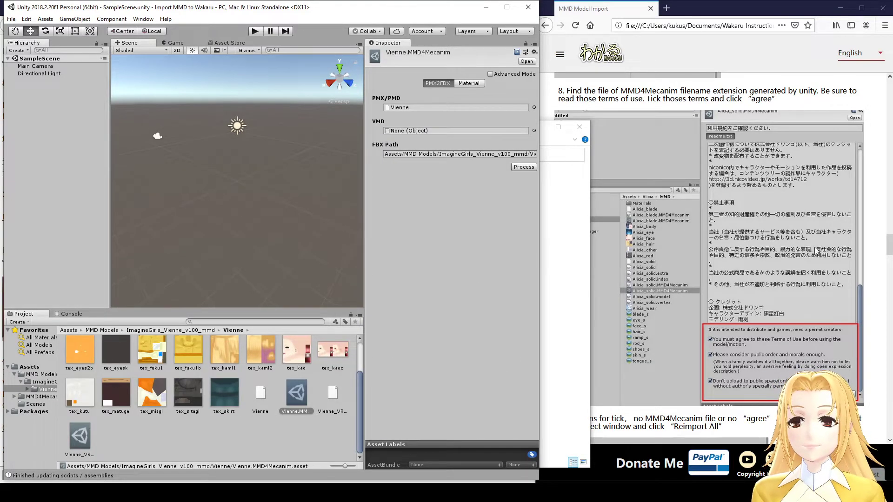
scroll(814, 247, down, 6)
scroll(865, 257, down, 4)
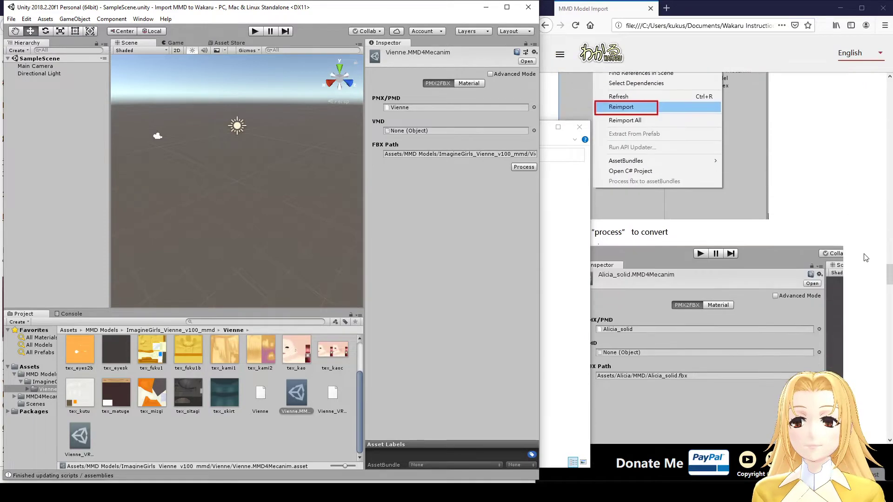
scroll(866, 257, down, 3)
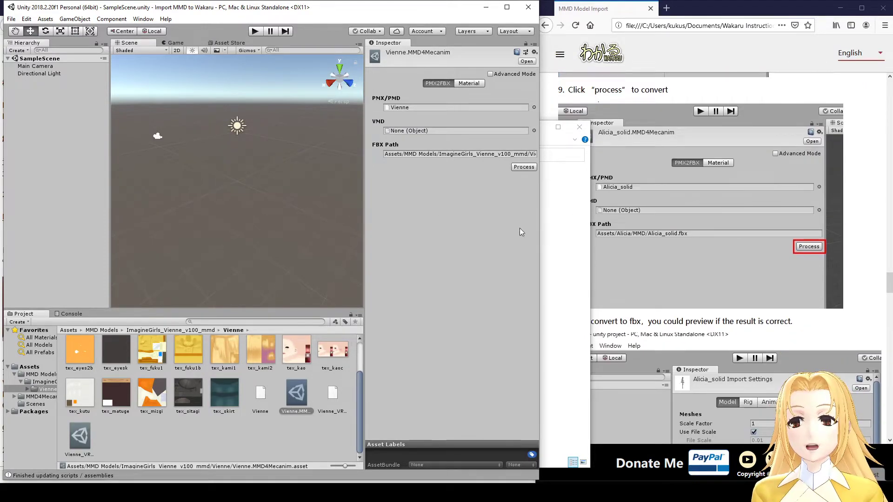
Step: Run Process in the PMX2FBX tab to convert the Vienne PMX model into an FBX
click(522, 167)
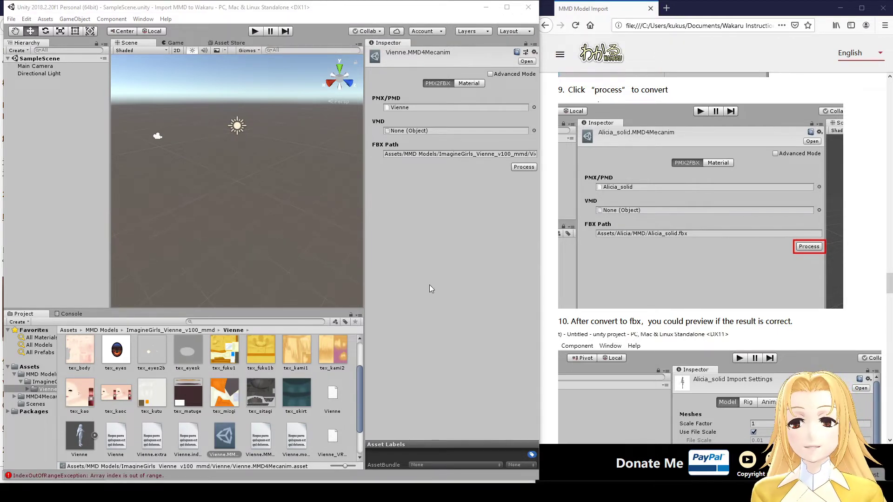
Step: Set Vienne.fbx's rig Animation Type to Humanoid and apply it
click(80, 431)
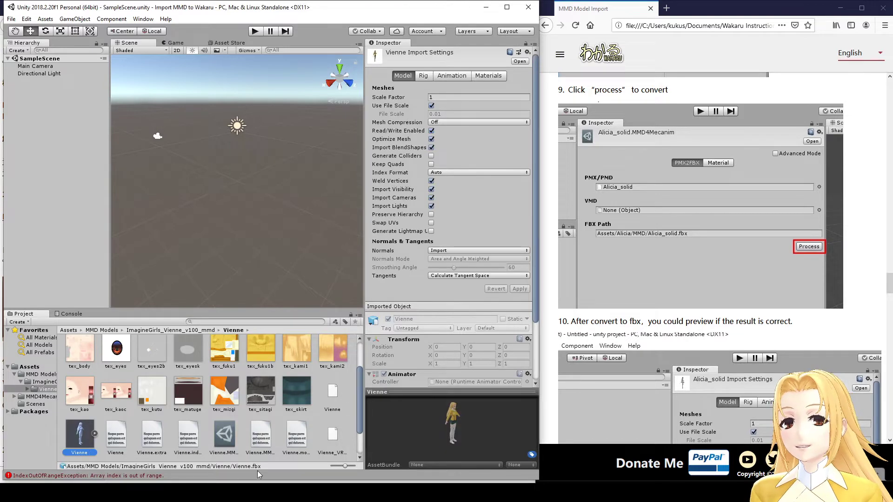
scroll(826, 276, down, 5)
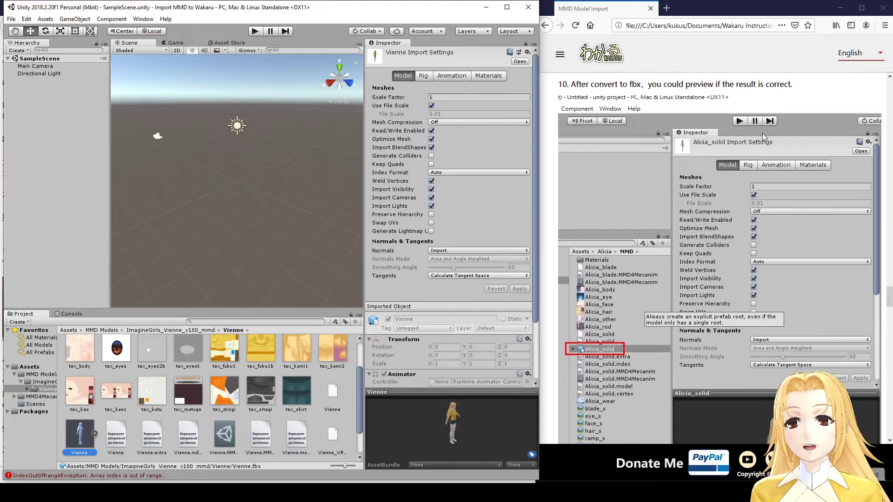
scroll(886, 180, down, 8)
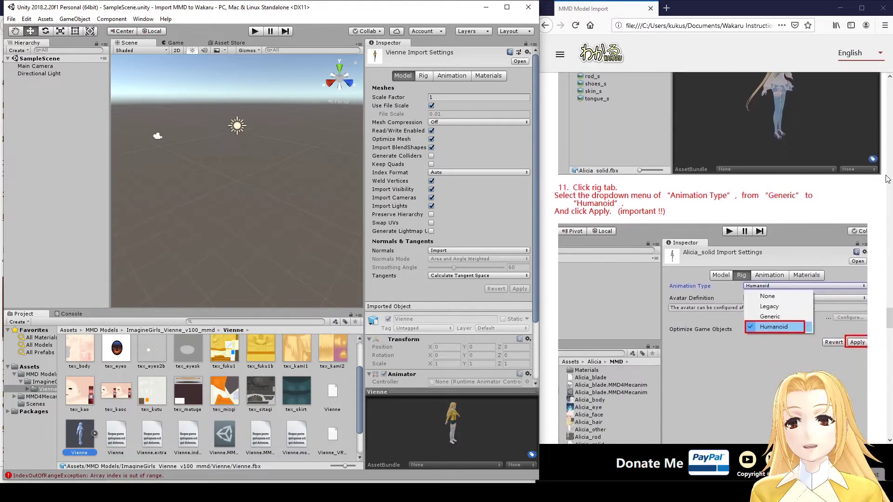
scroll(887, 180, down, 2)
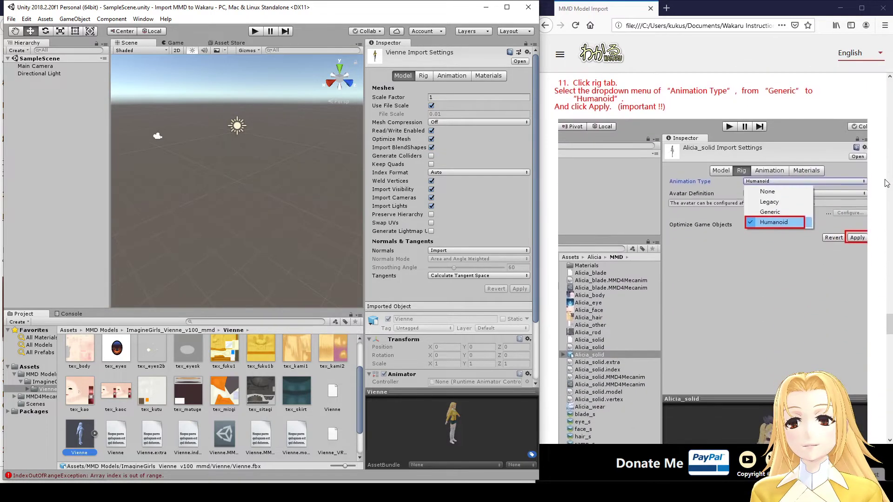
click(424, 76)
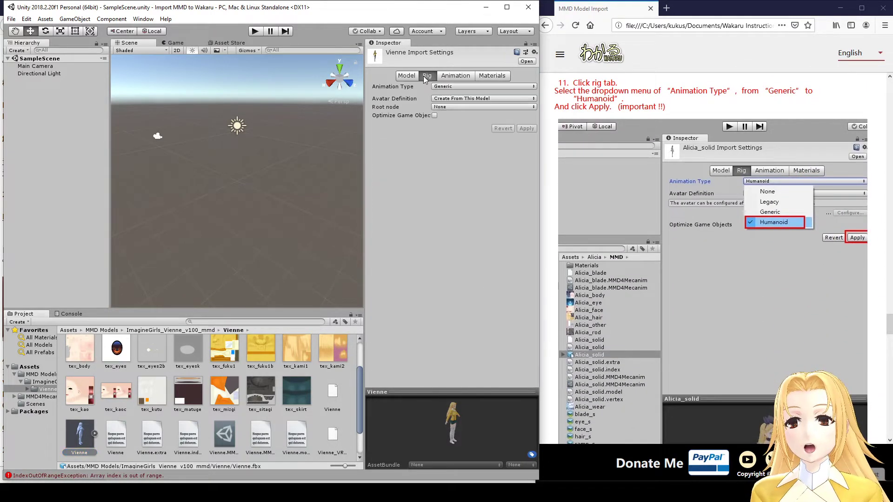
click(452, 87)
click(454, 128)
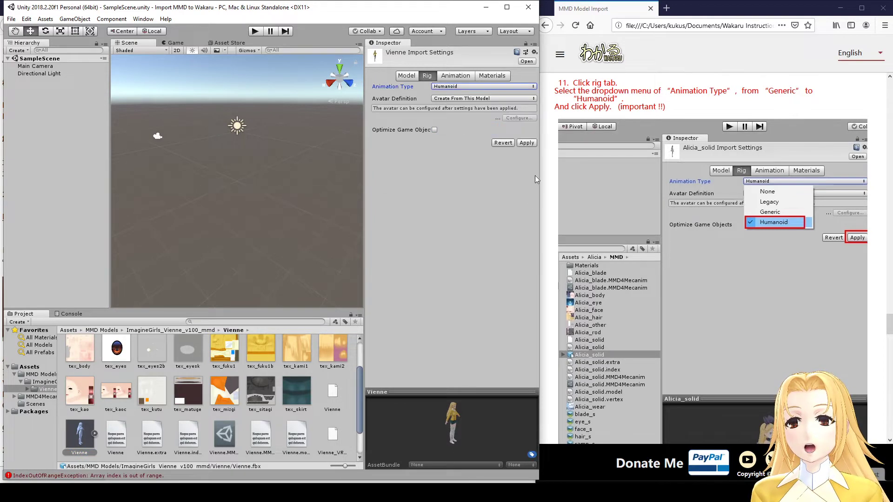
click(526, 143)
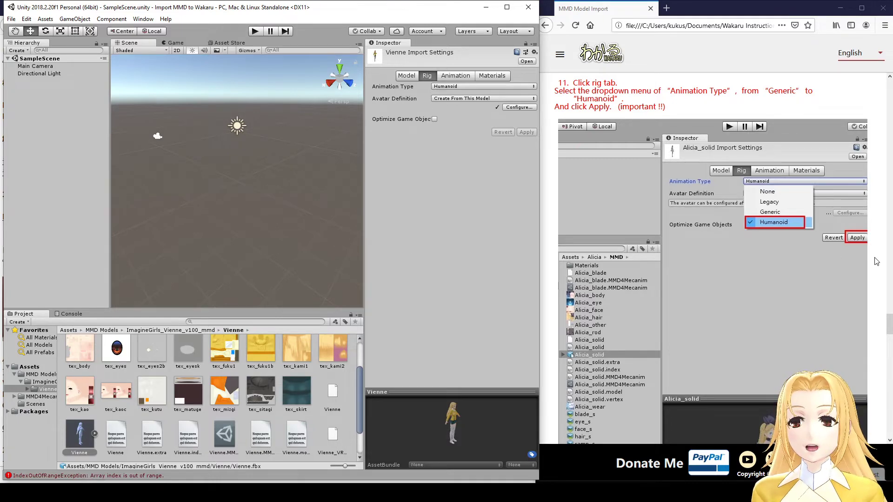
Step: Review the model's remapped materials in the Materials tab, then deselect the asset
scroll(876, 262, down, 8)
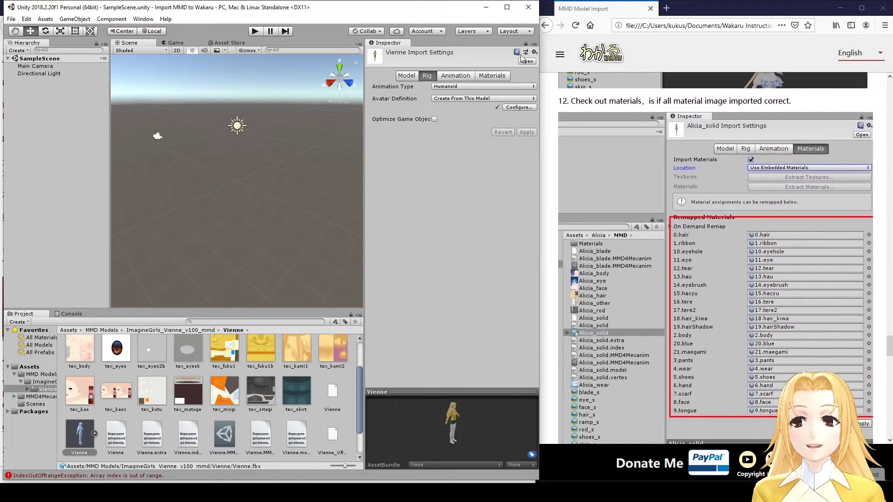
click(495, 75)
scroll(535, 125, down, 5)
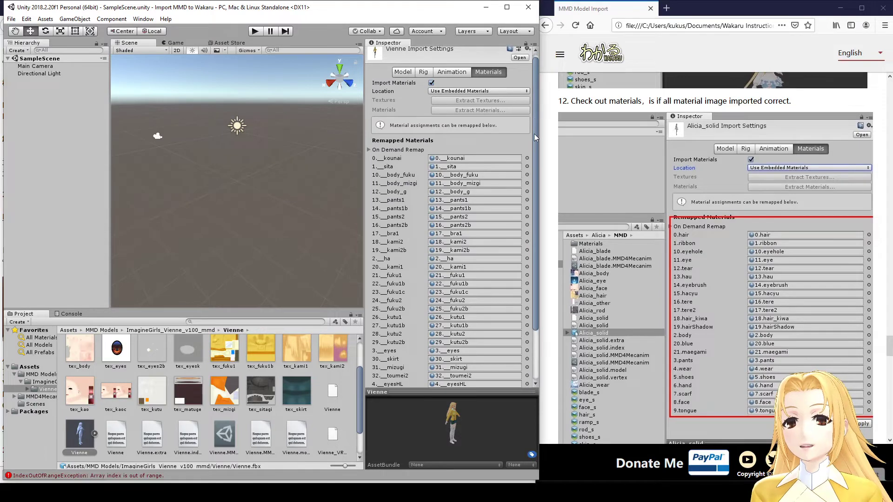
scroll(882, 216, down, 6)
scroll(882, 216, down, 5)
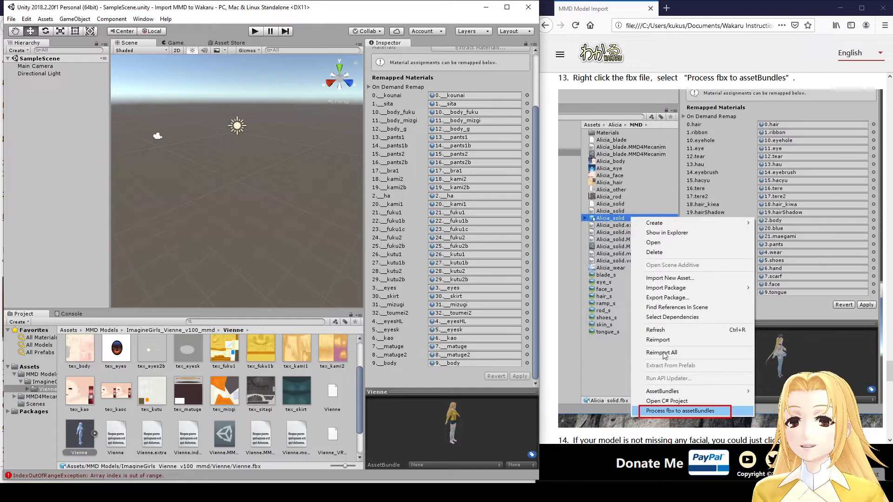
click(46, 227)
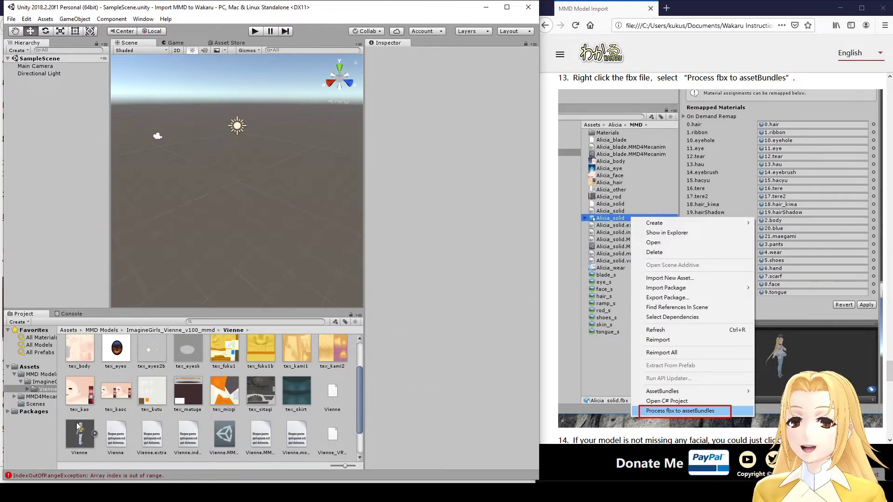
Step: Drag Vienne.fbx into the scene and frame the Vienne model in the Scene view
click(76, 426)
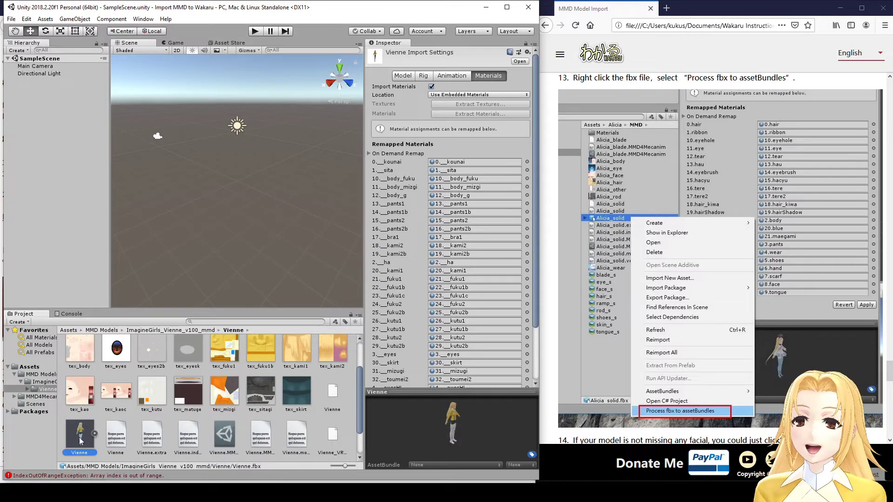
drag(78, 438, 49, 149)
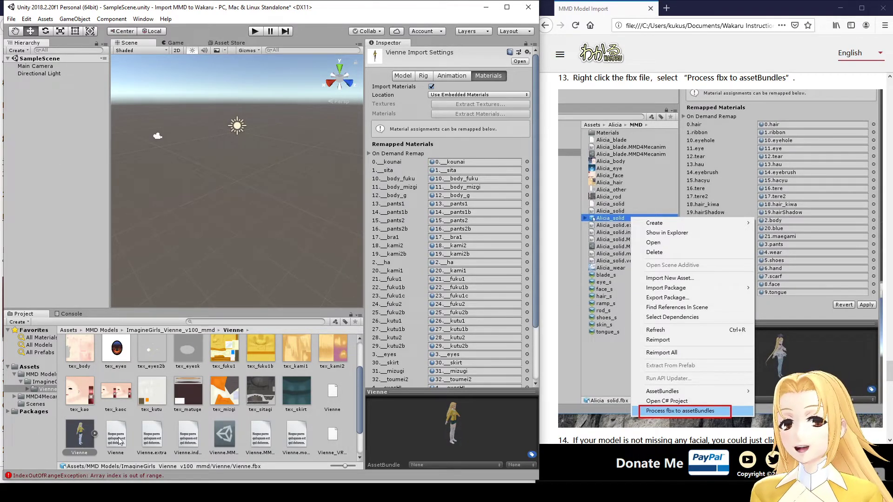
drag(118, 440, 250, 93)
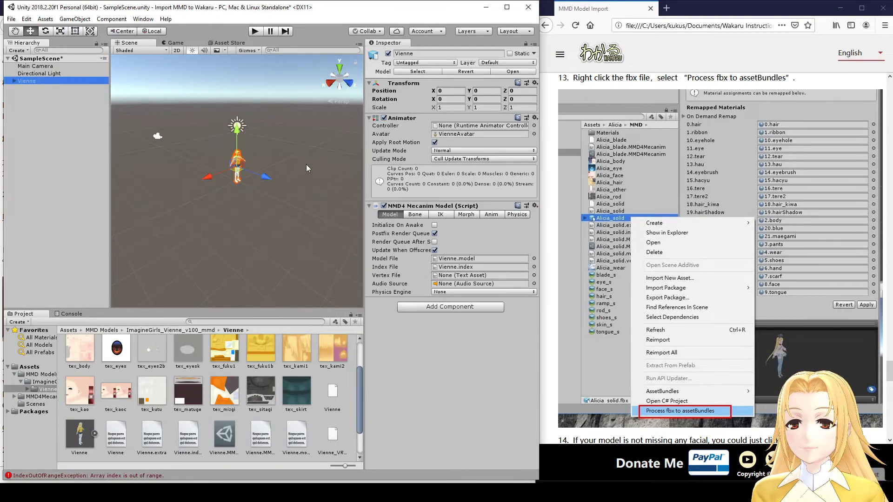
key(f)
middle_click(282, 205)
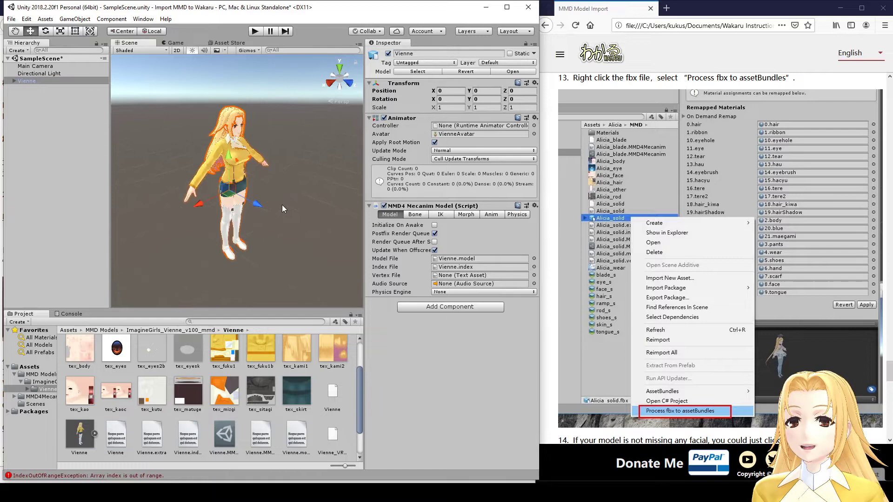
scroll(282, 204, up, 2)
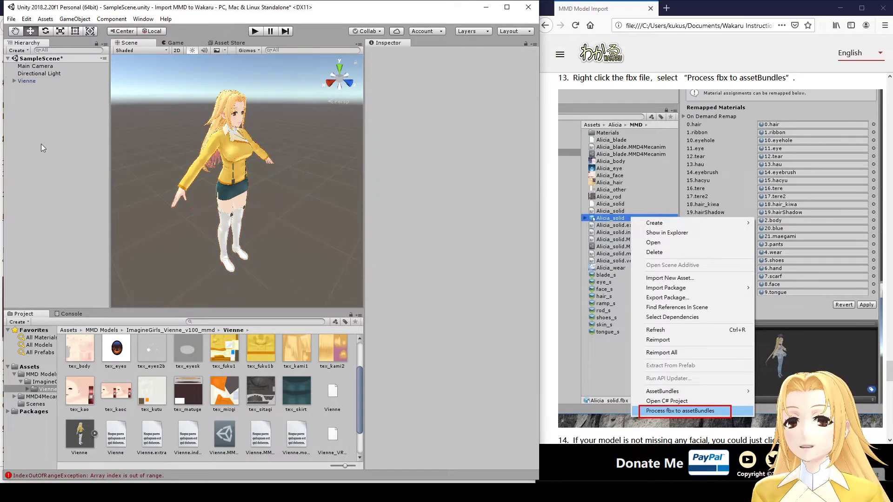
click(30, 81)
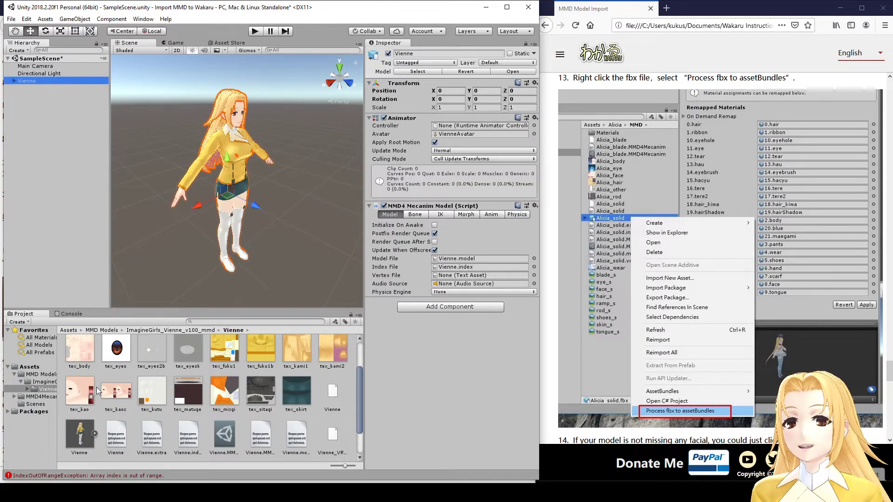
Step: Create a Prefab folder in the Vienne folder and save the Vienne object into it as a prefab
right_click(353, 403)
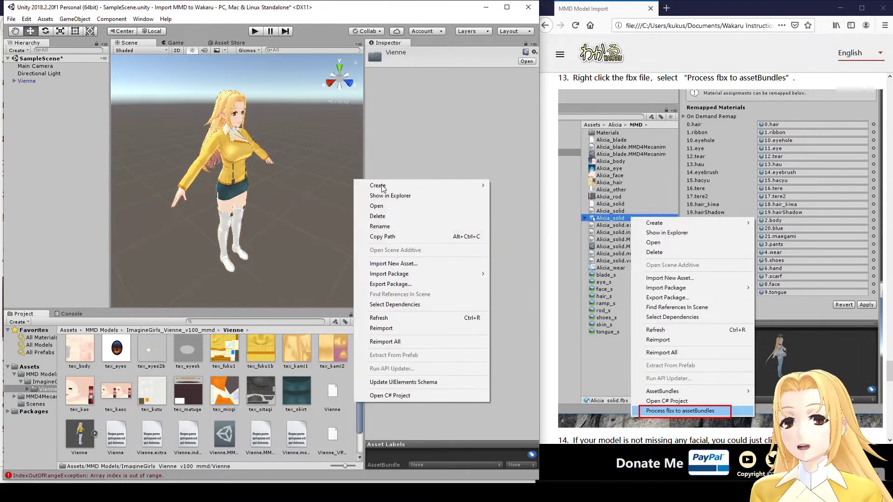
mouse_move(478, 185)
click(529, 174)
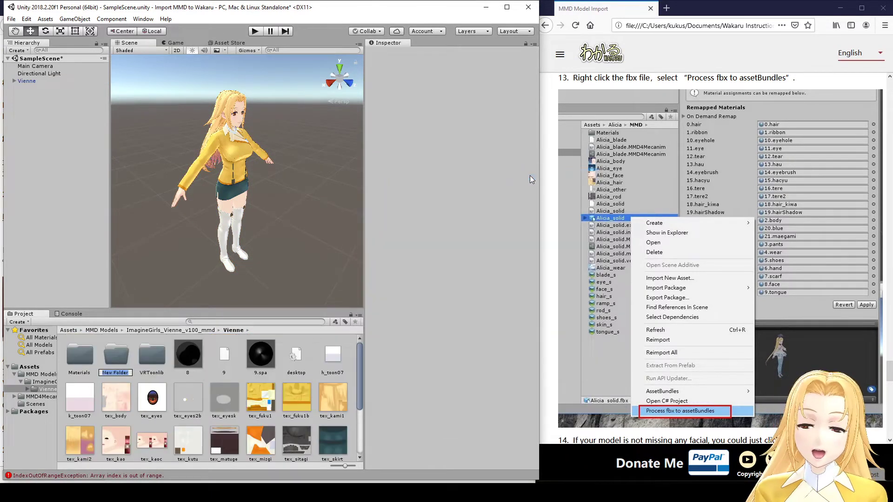
text(Prefab)
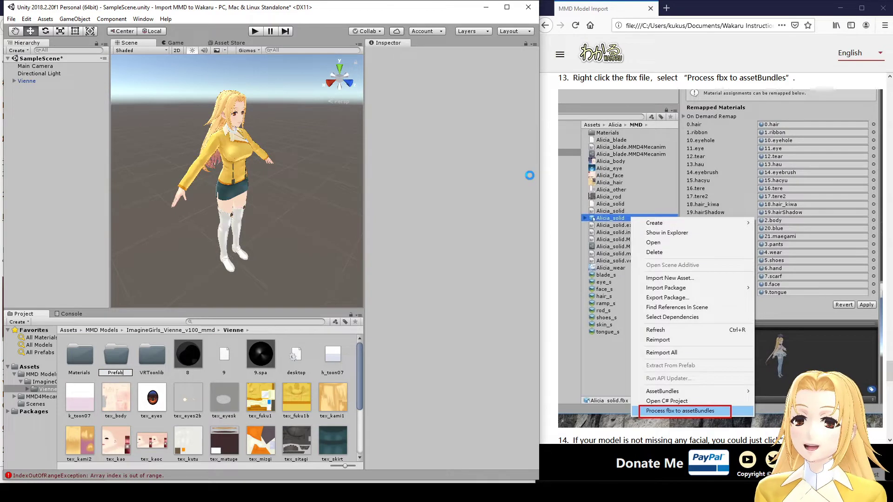
key(Return)
key(Return)
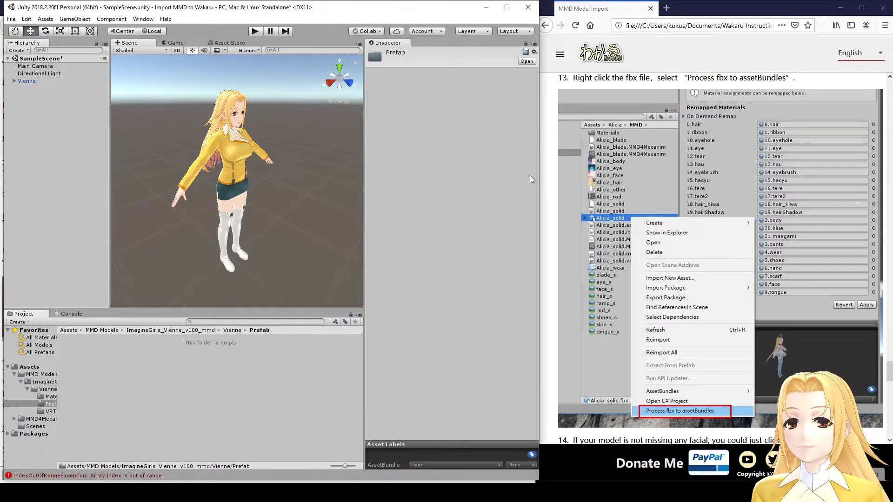
click(25, 82)
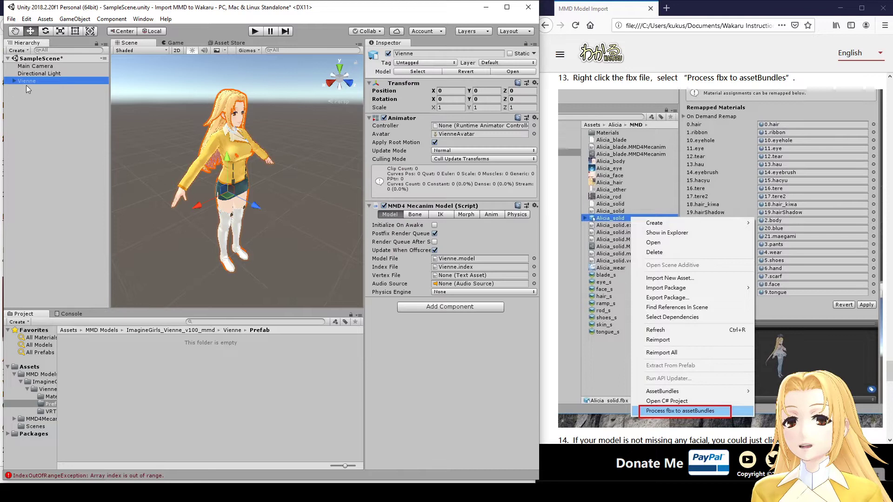
drag(24, 83, 203, 406)
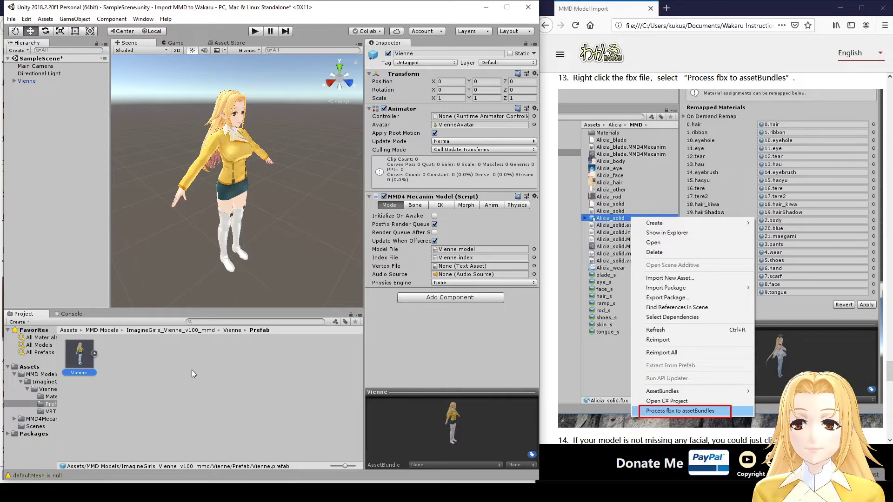
Step: Install Asset Bundle Browser from the Package Manager's All list, then close the Package Manager
click(143, 19)
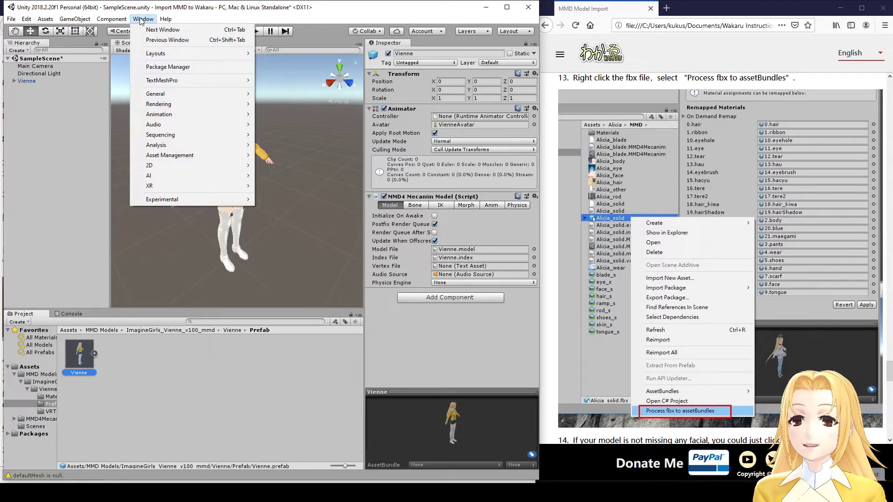
click(137, 68)
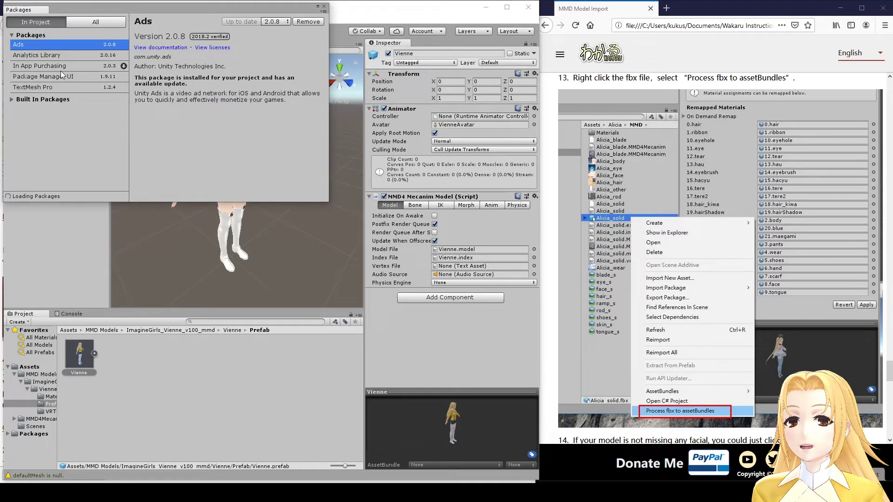
click(96, 22)
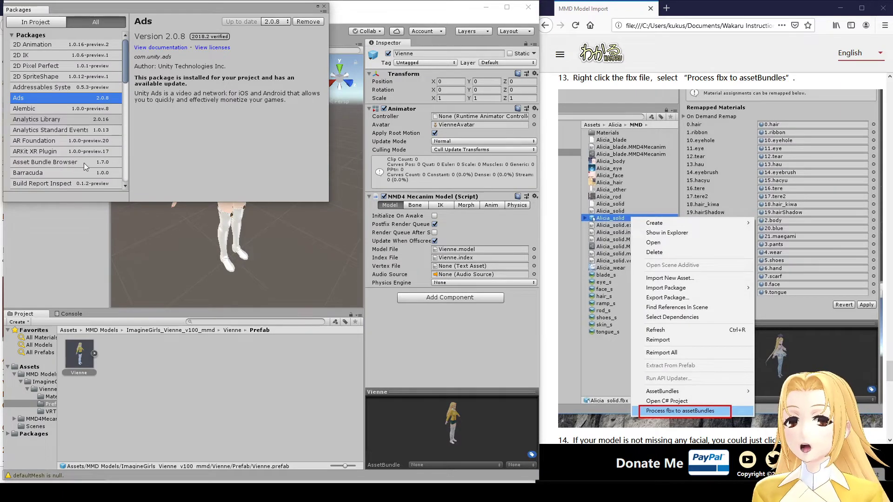
click(85, 163)
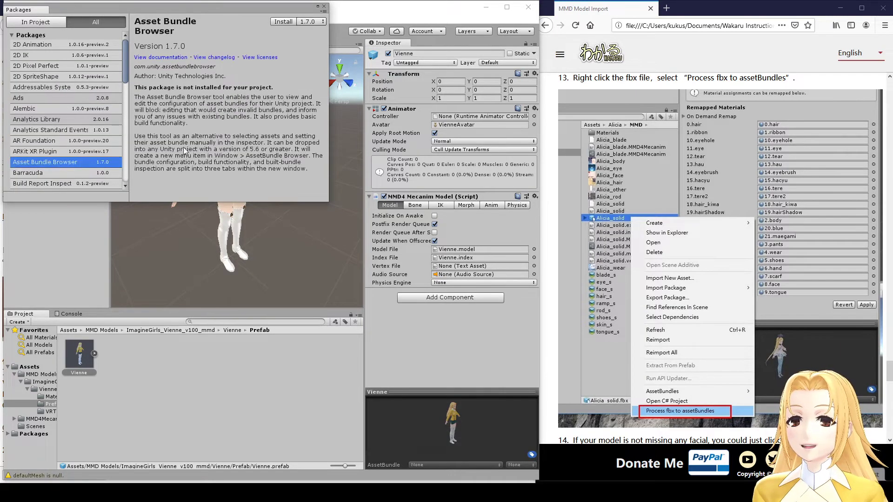
click(280, 21)
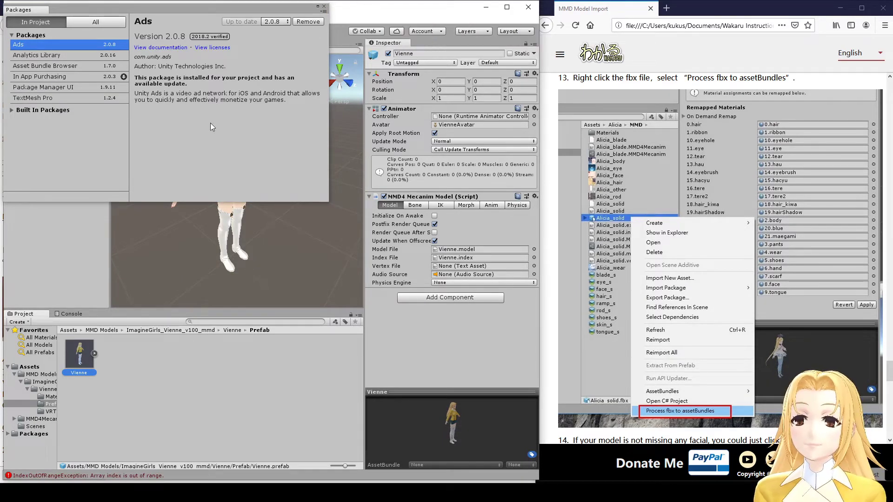
click(325, 6)
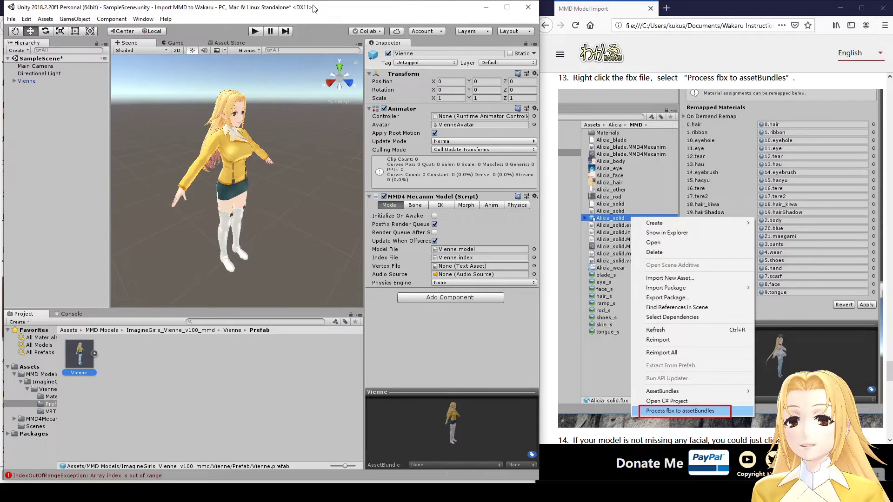
Step: Open the AssetBundle Browser and drag the Vienne prefab in to create a vienne bundle
click(143, 19)
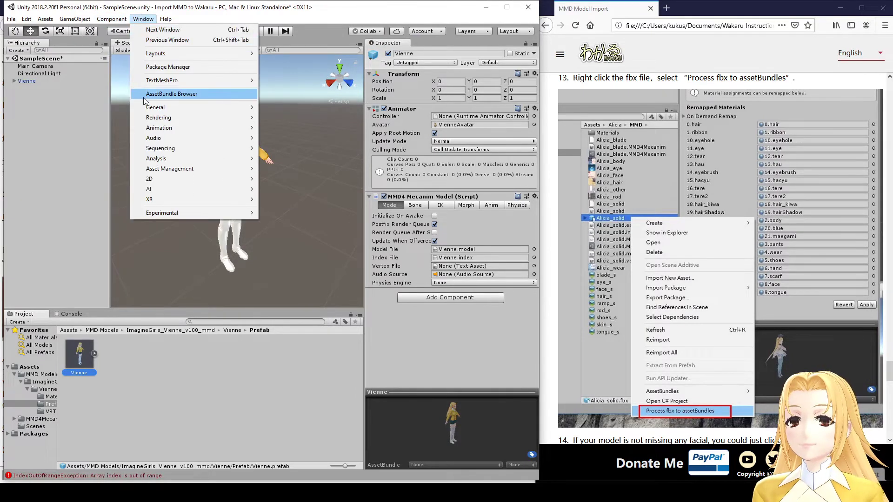
click(213, 94)
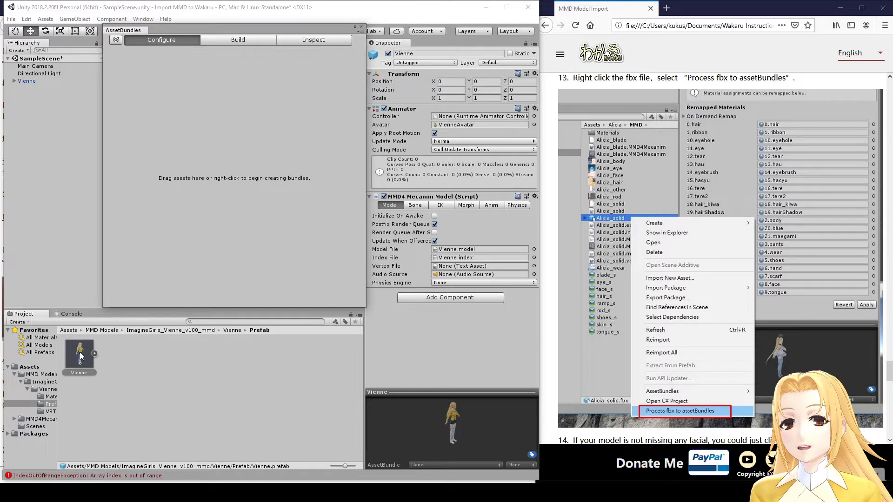
drag(79, 352, 228, 137)
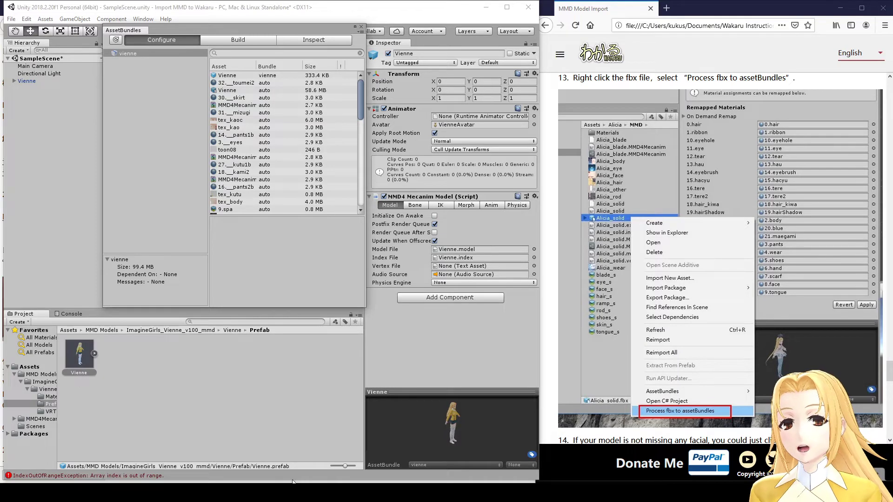
Step: Check the Vienne fbx import settings in the Vienne folder and reopen the Prefab folder
click(231, 330)
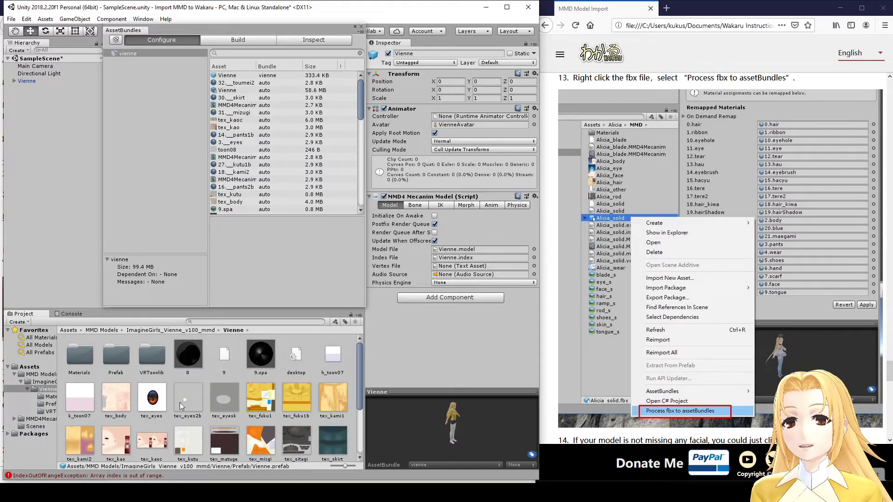
click(110, 395)
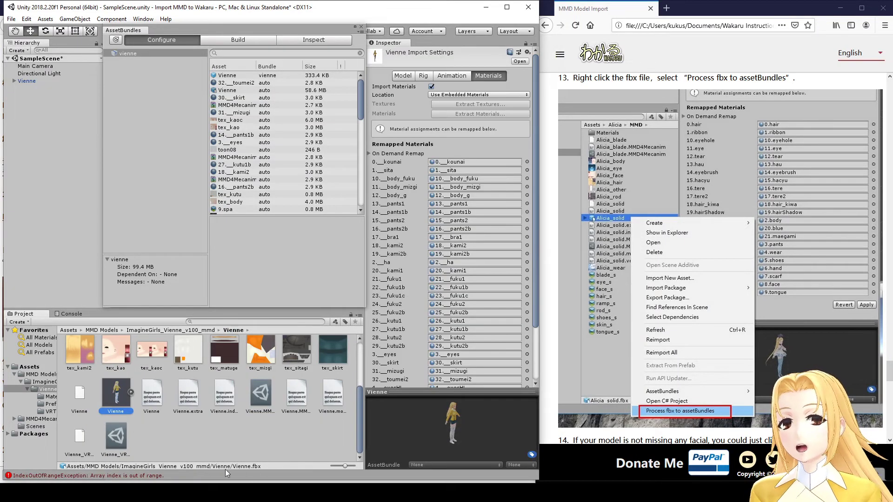
scroll(161, 370, up, 2)
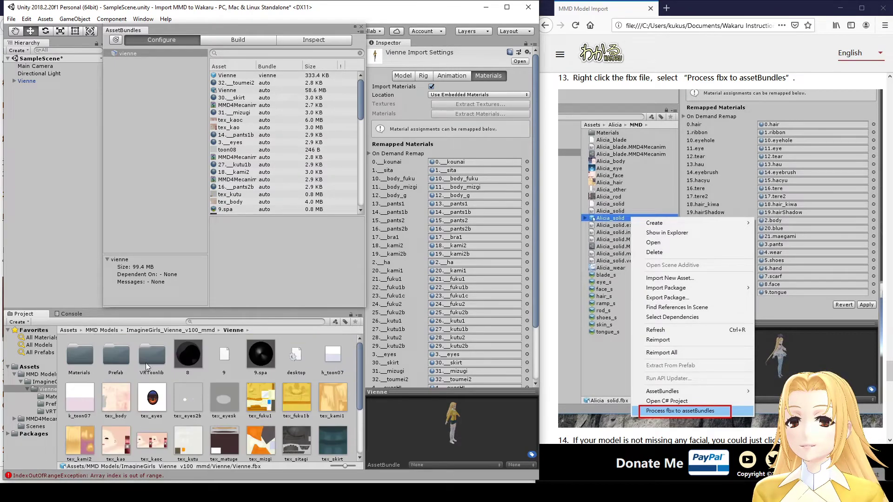
double_click(118, 345)
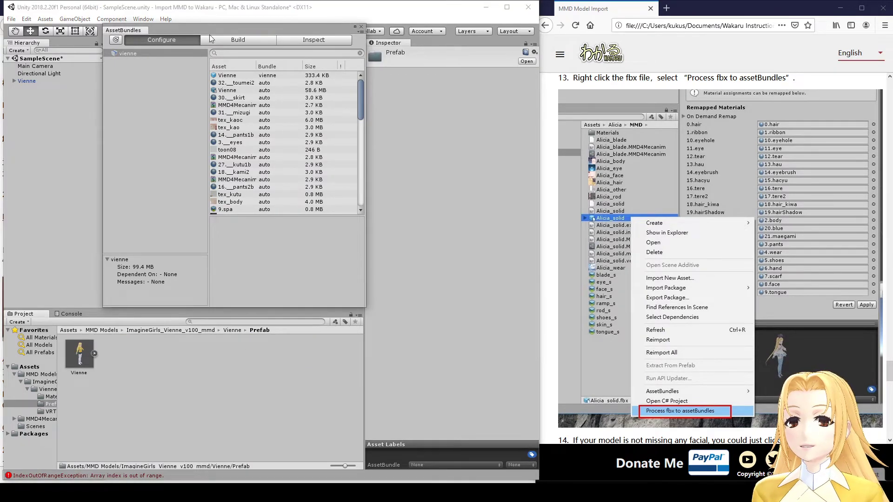
Step: Set the AssetBundle Build tab's Build Target to Standalone Windows
click(246, 40)
click(222, 64)
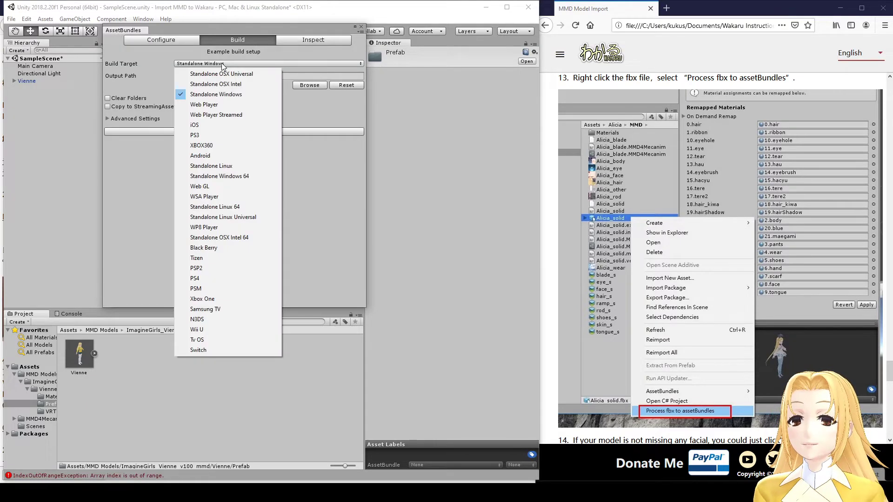
click(223, 95)
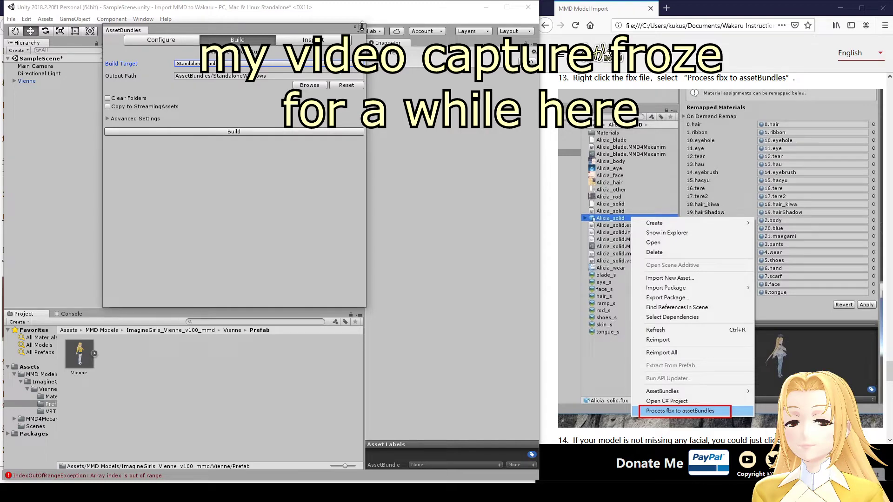
Step: Close the AssetBundles window and reveal the Prefab folder in File Explorer
click(362, 26)
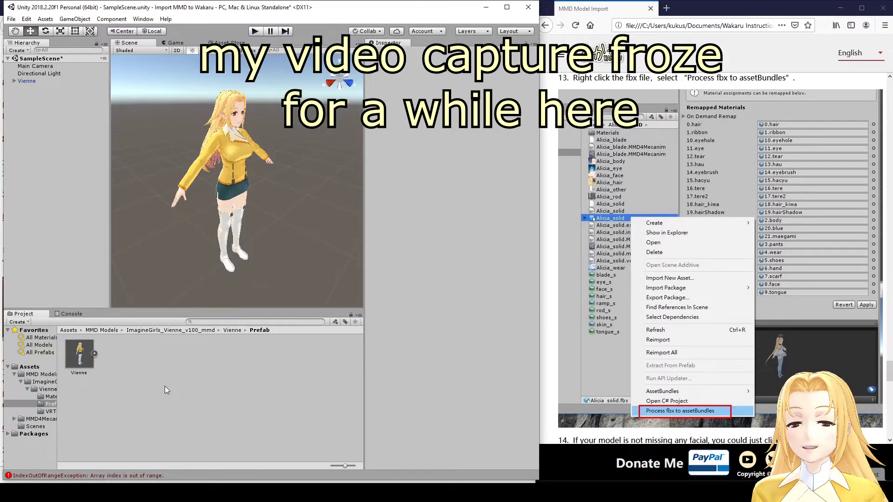
right_click(153, 356)
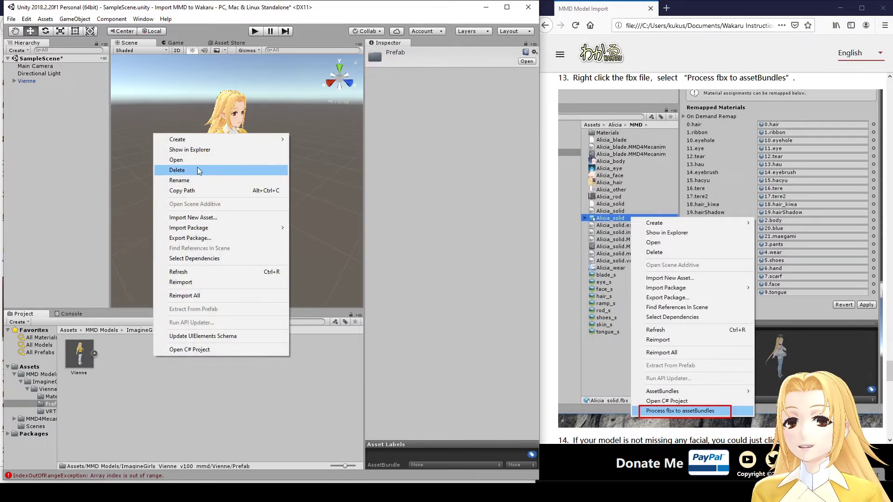
click(206, 149)
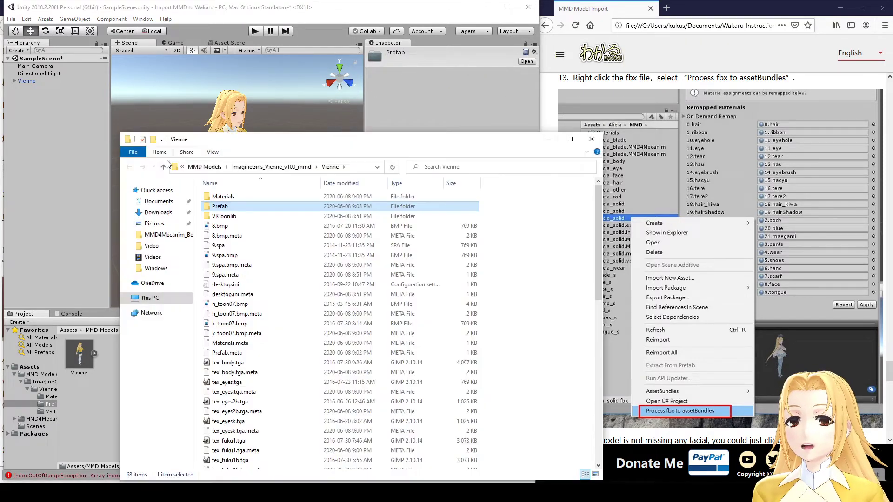
Step: Go up to the Import MMD to Wakaru folder and open AssetBundles > StandaloneWindows
click(163, 167)
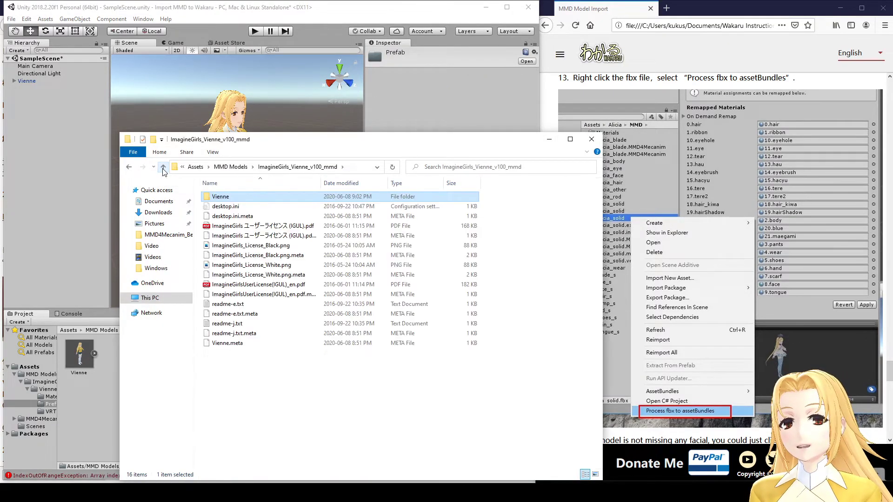
click(163, 167)
click(163, 167)
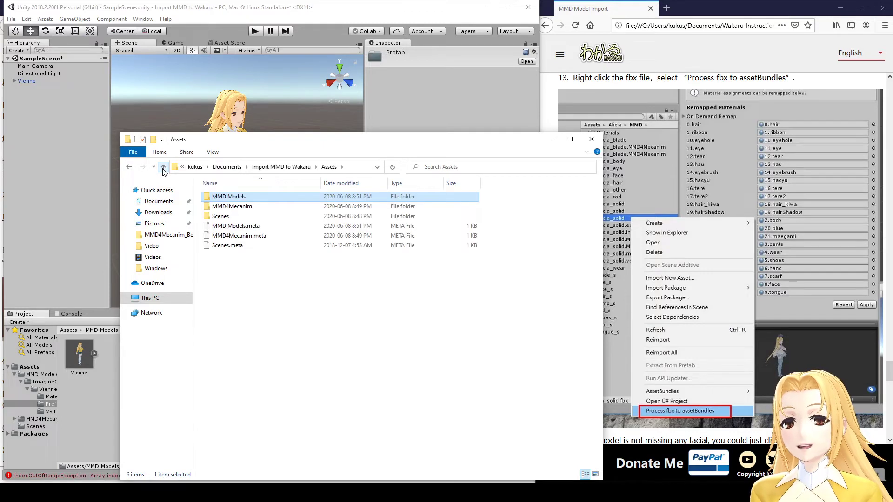
click(163, 167)
click(219, 200)
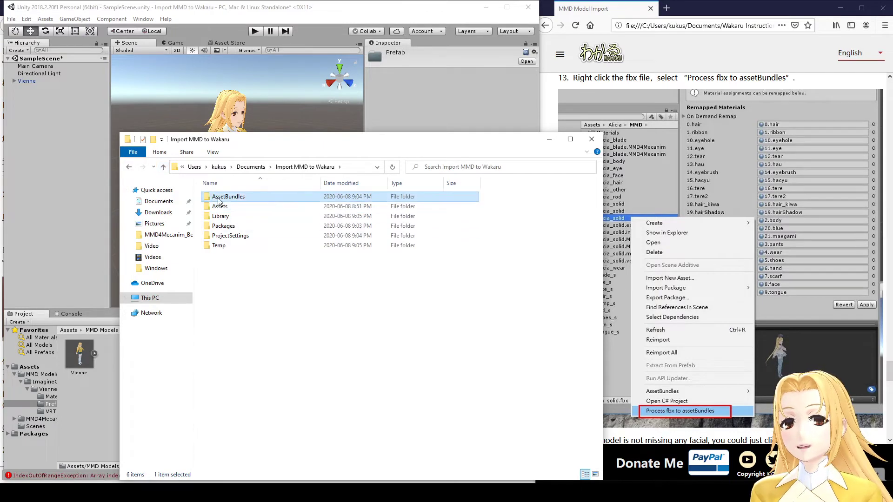
double_click(257, 197)
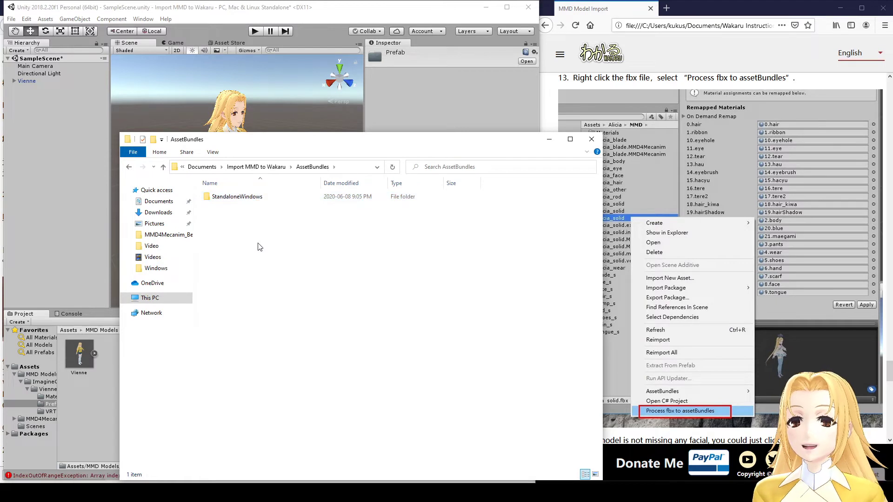
double_click(266, 199)
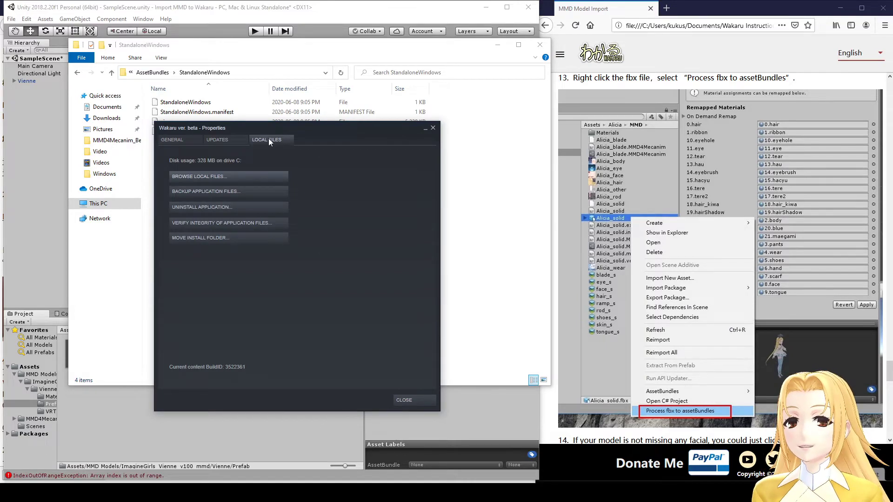
Step: Browse Wakaru's local files from Steam and open Models\Windows
click(243, 179)
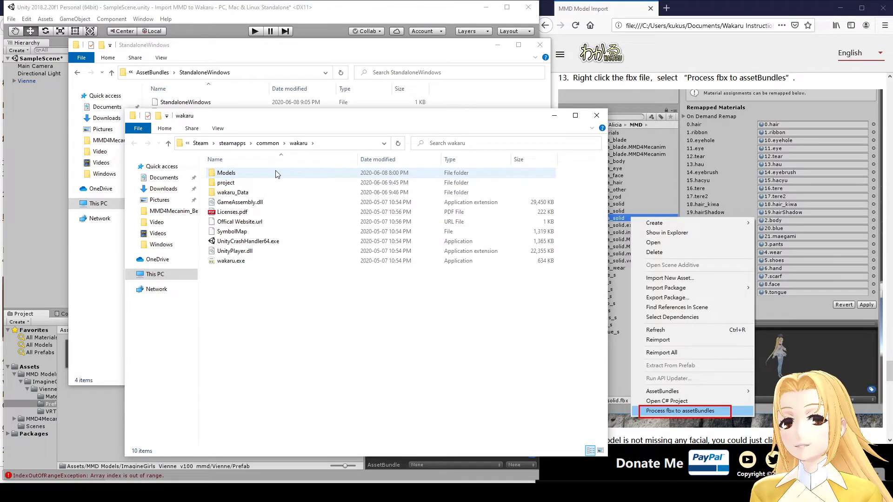
double_click(277, 174)
double_click(269, 182)
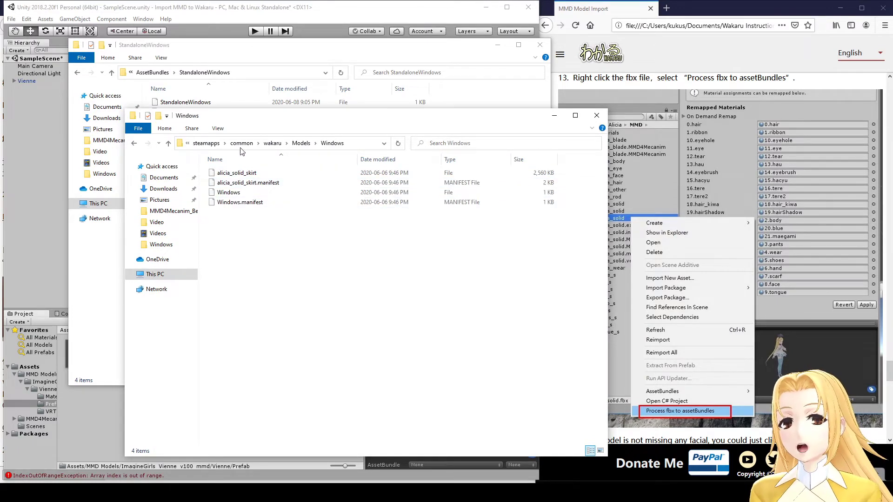
Step: Create an alicia folder in Models\Windows and move the four old alicia files into it
right_click(265, 251)
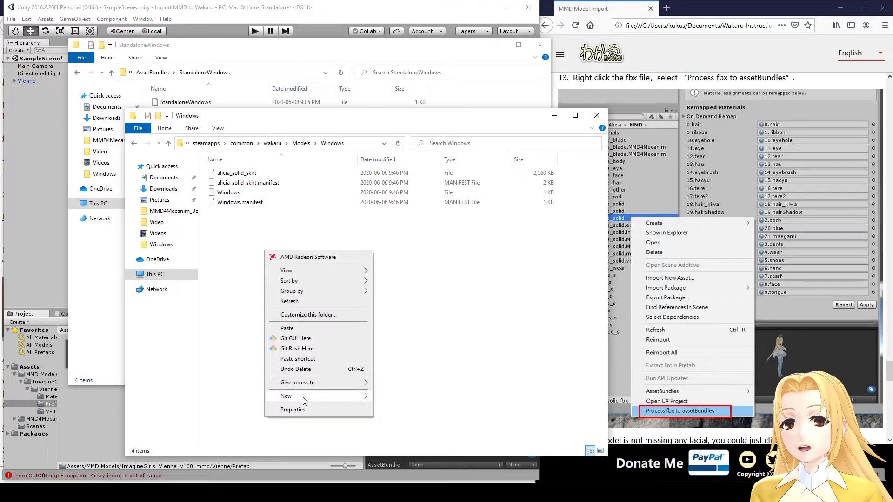
mouse_move(353, 396)
click(413, 397)
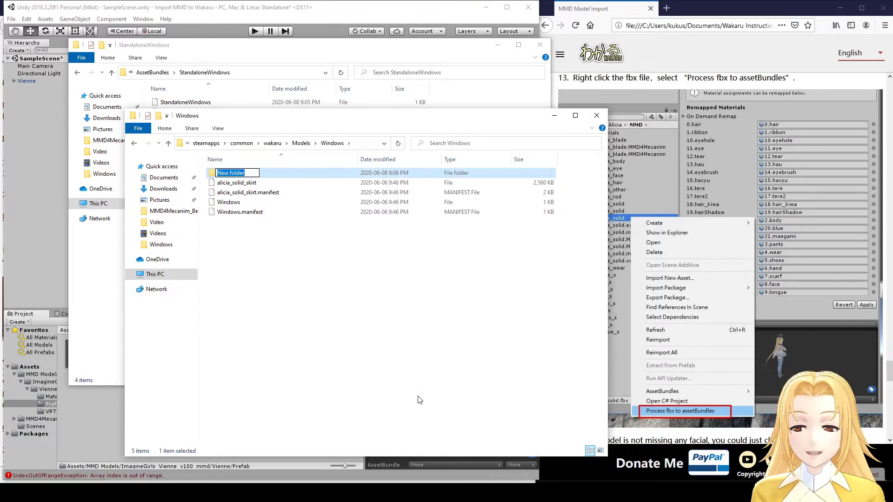
text(alicia)
key(Return)
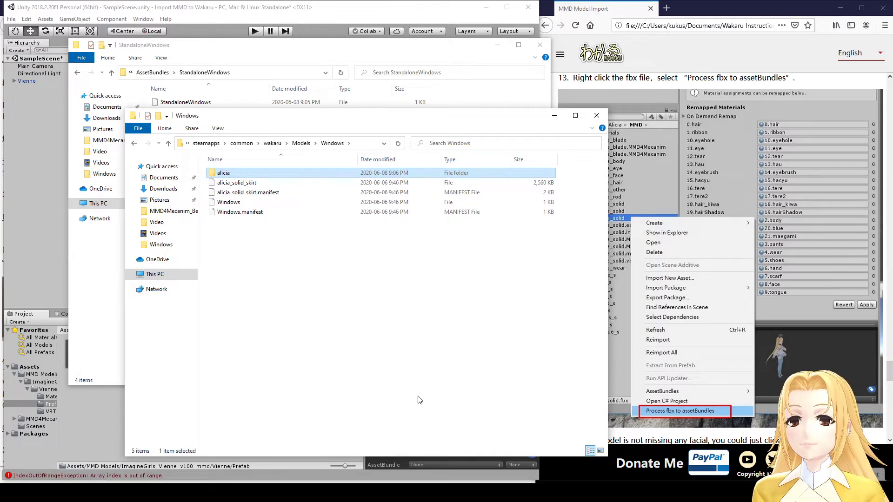
drag(279, 249, 227, 176)
Step: Paste the four vienne bundle files from StandaloneWindows into Wakaru's Models\Windows folder
drag(331, 118, 318, 142)
click(299, 57)
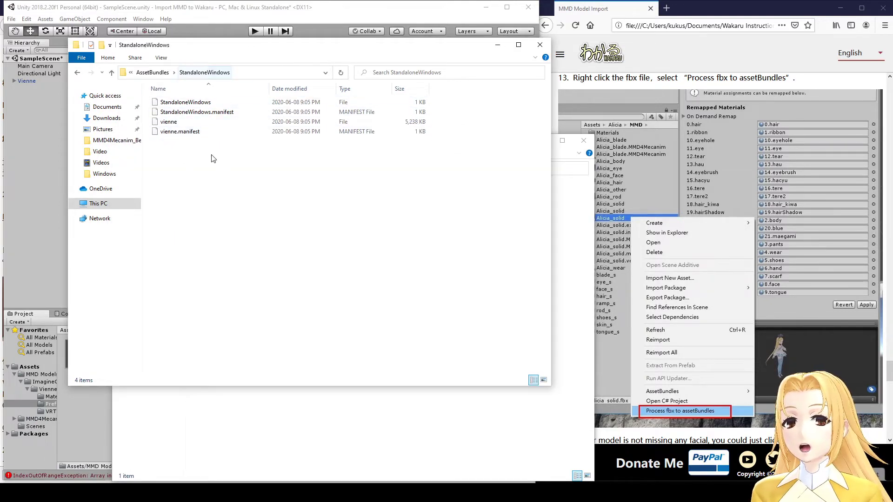
drag(237, 199, 270, 91)
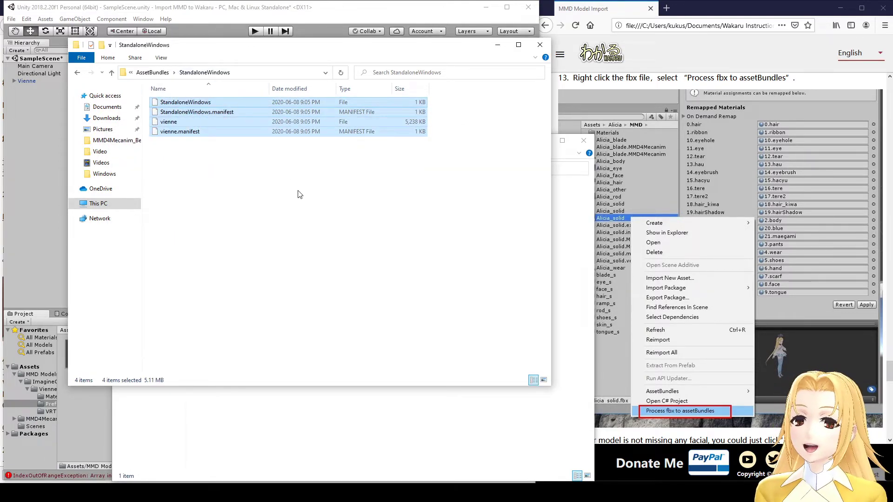
click(314, 414)
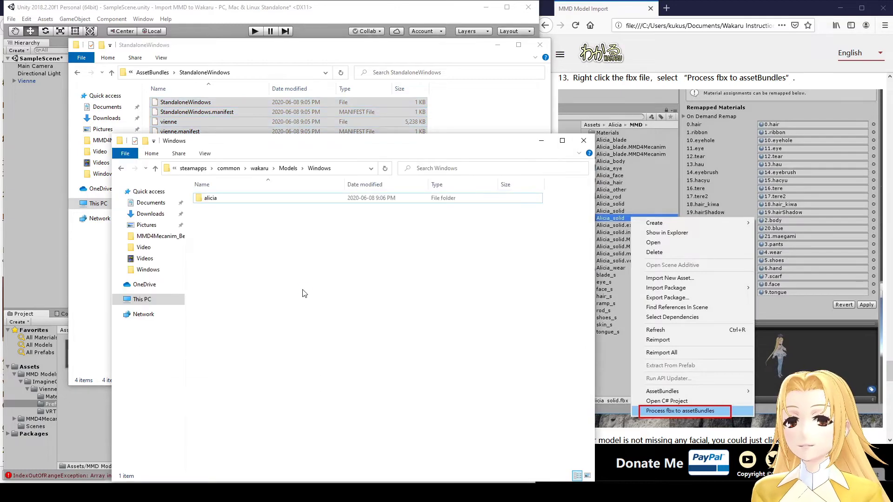
key(ctrl+v)
Step: Deselect the files and scroll through the import instructions
click(286, 286)
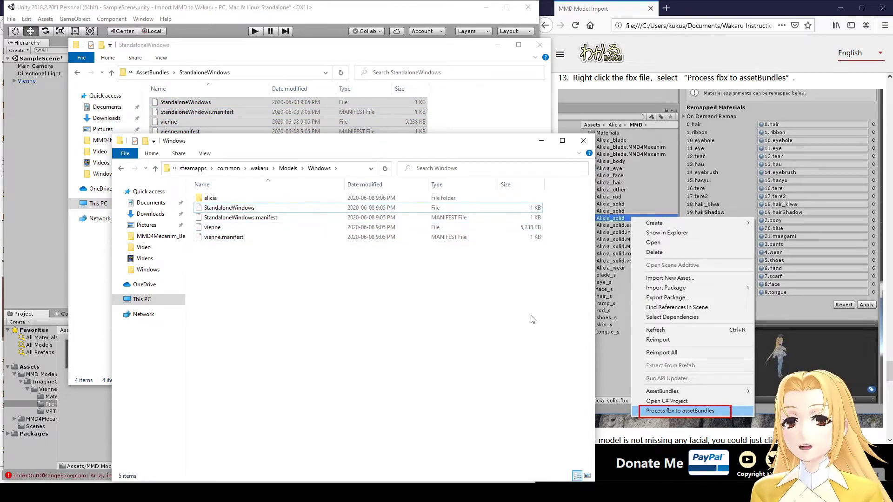
click(790, 88)
scroll(783, 267, down, 10)
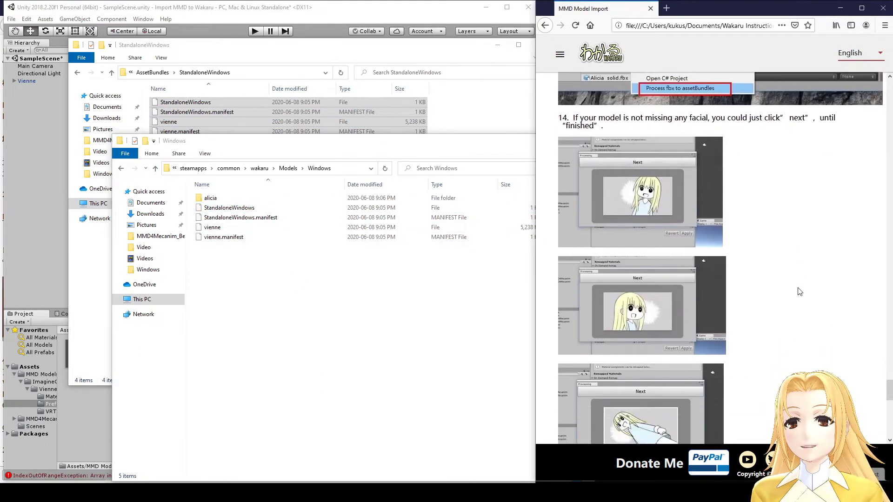
scroll(811, 291, down, 3)
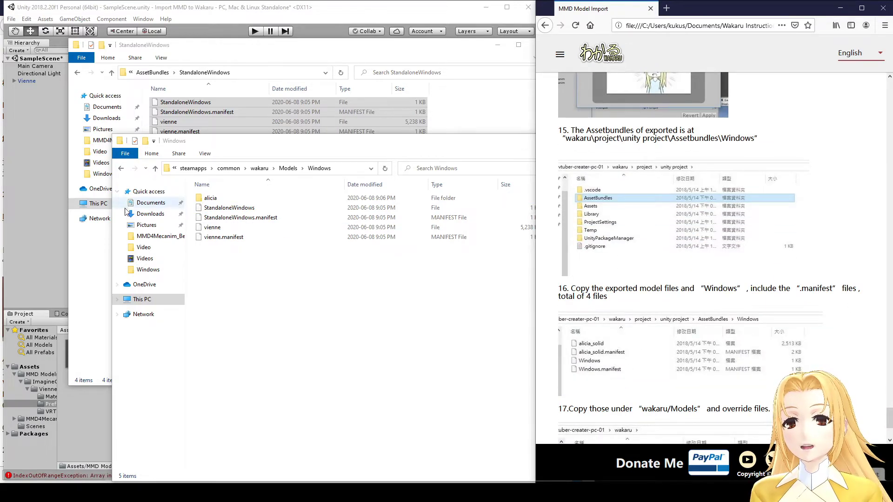
scroll(856, 264, down, 3)
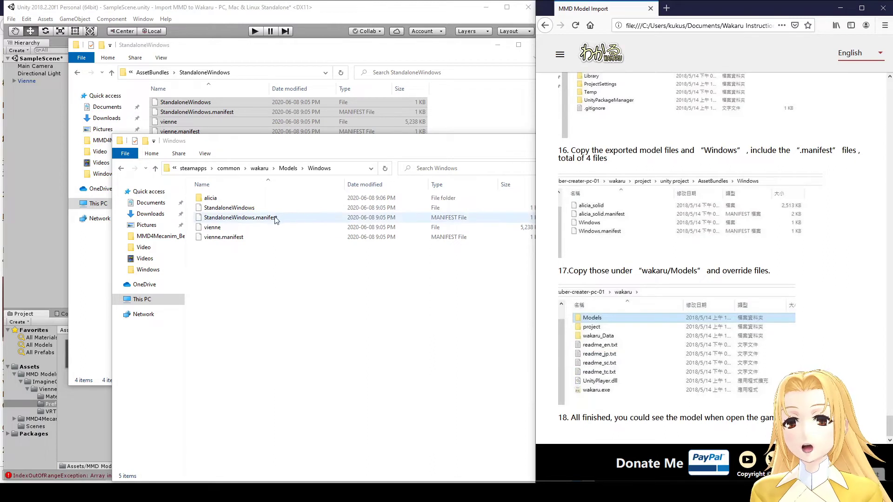
Step: Rename the StandaloneWindows bundle to Windows and begin renaming StandaloneWindows.manifest
click(228, 208)
key(F2)
text(Windows)
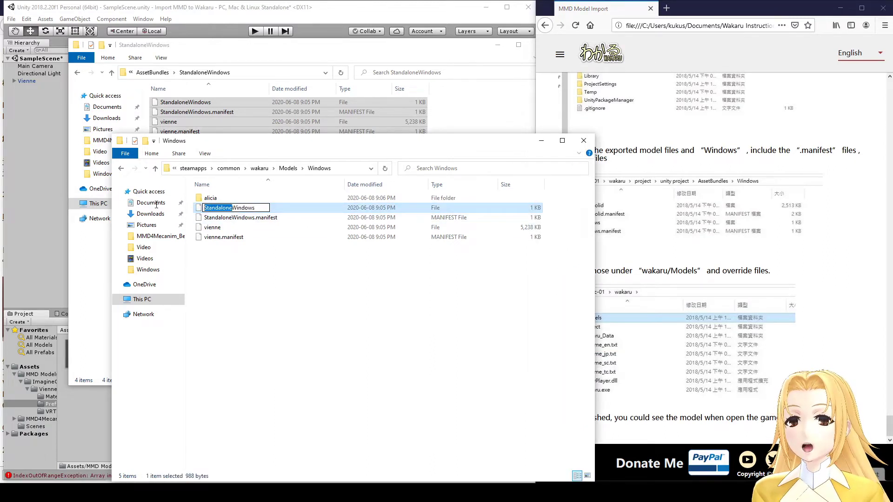
key(Return)
click(235, 210)
key(F2)
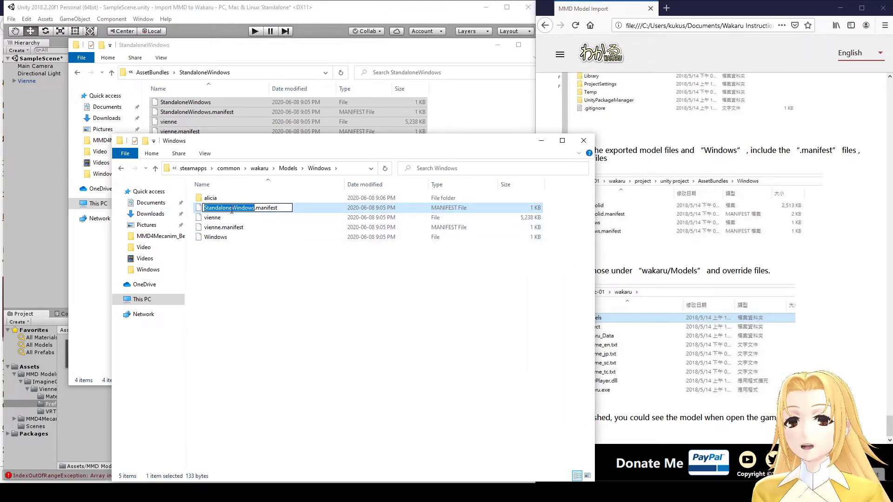
Step: Confirm the manifest name 'Windows' and launch Wakaru with the current graphics settings
text(Windows)
click(284, 303)
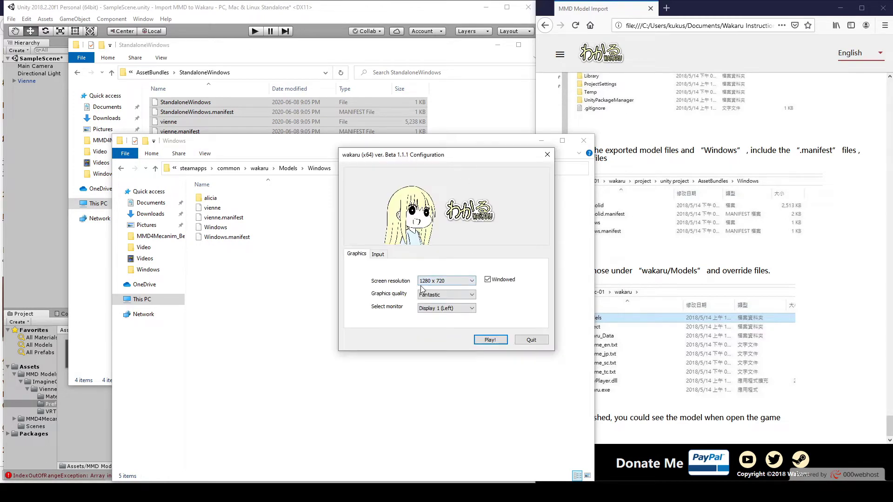
click(489, 341)
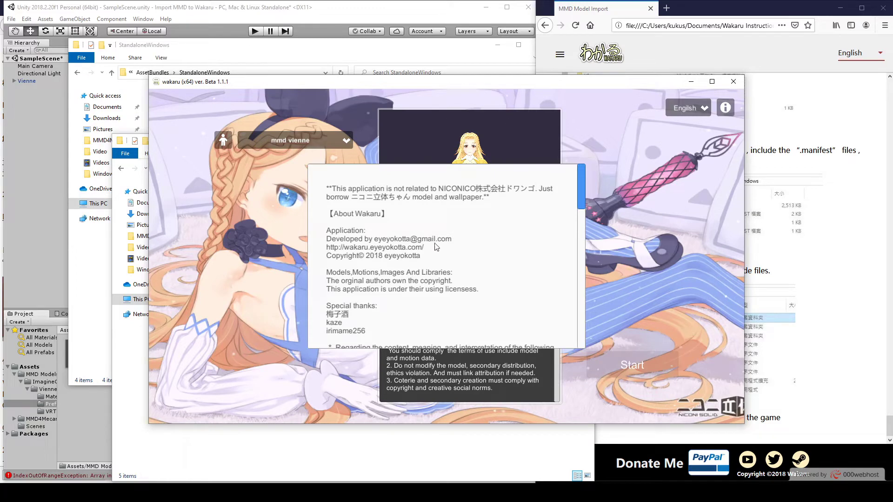
Step: Scroll through and dismiss the About notice, then bring up the model list
drag(580, 178, 589, 336)
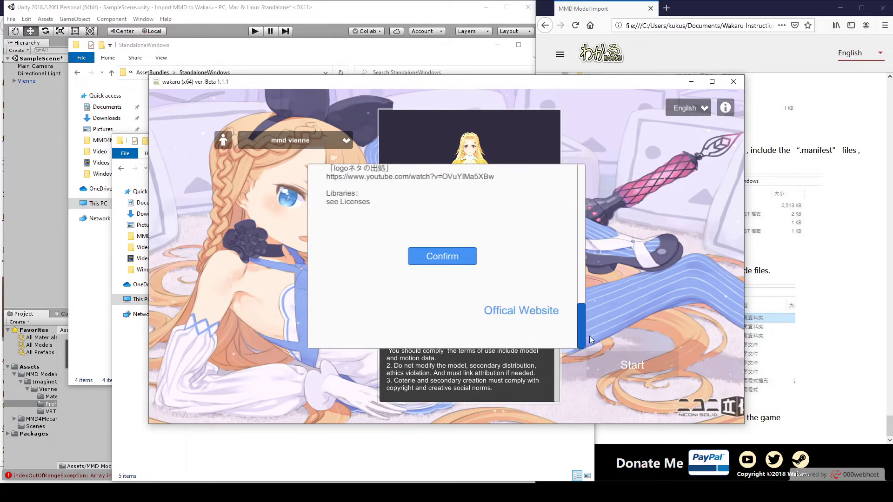
click(447, 256)
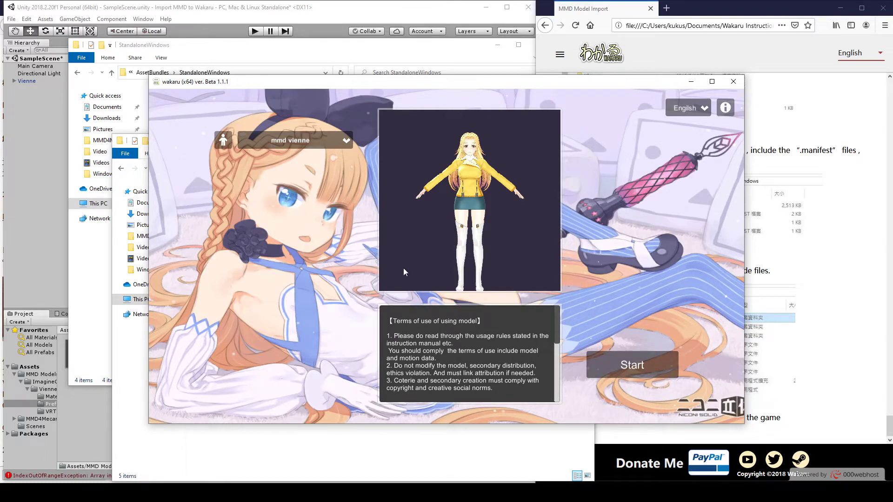
click(336, 139)
Step: Close the model list unchanged and reposition the Wakaru window so its settings panel shows fully
click(358, 119)
drag(228, 82, 671, 52)
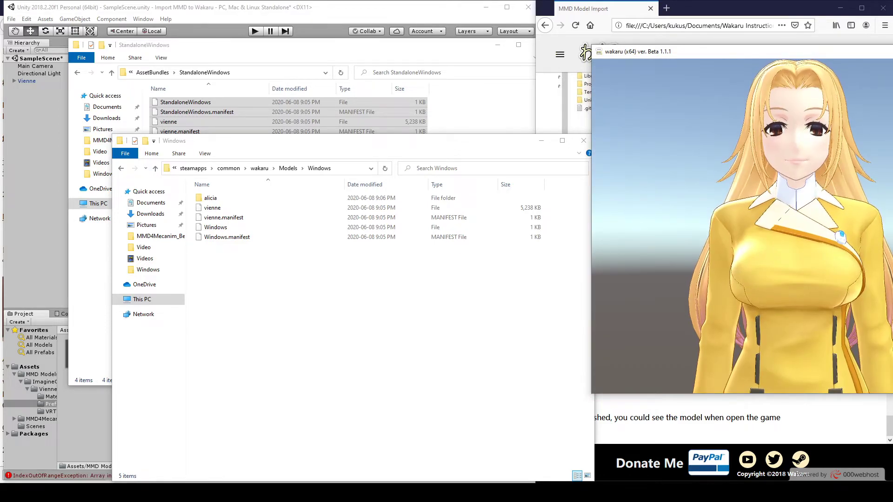
drag(826, 57, 384, 61)
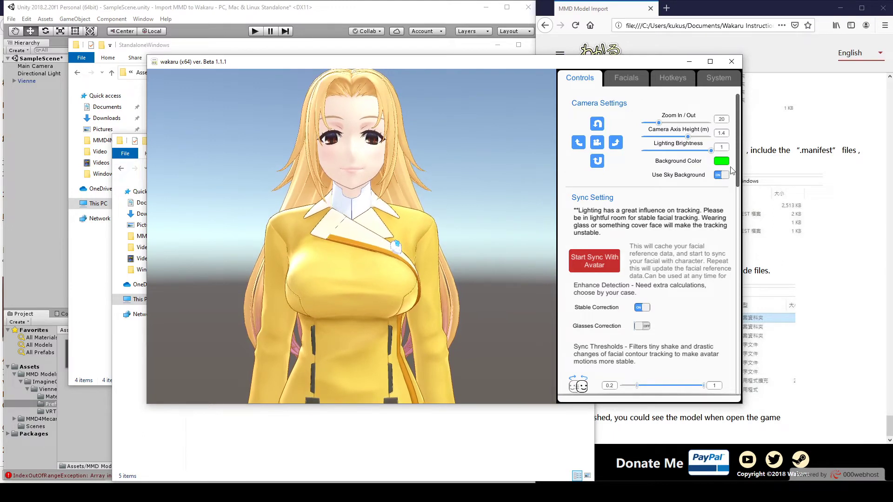
Step: Start face sync with the Vienne avatar, then recalibrate the facial reference twice
click(606, 265)
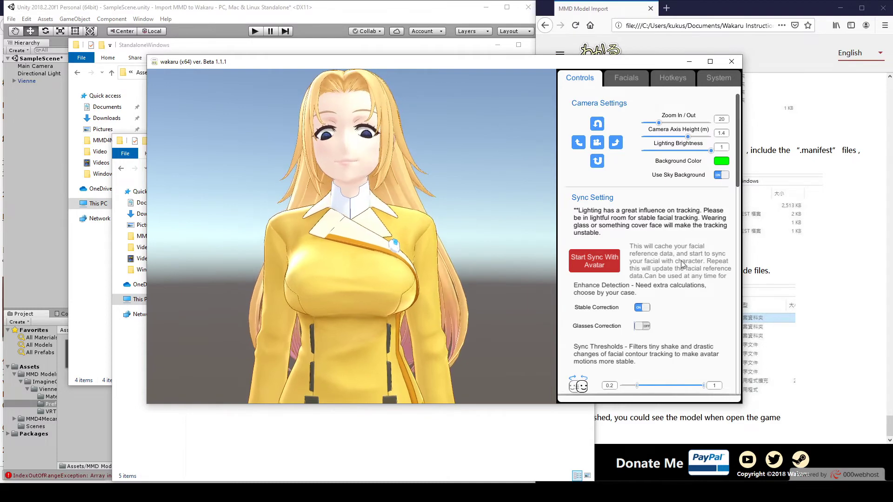
click(575, 270)
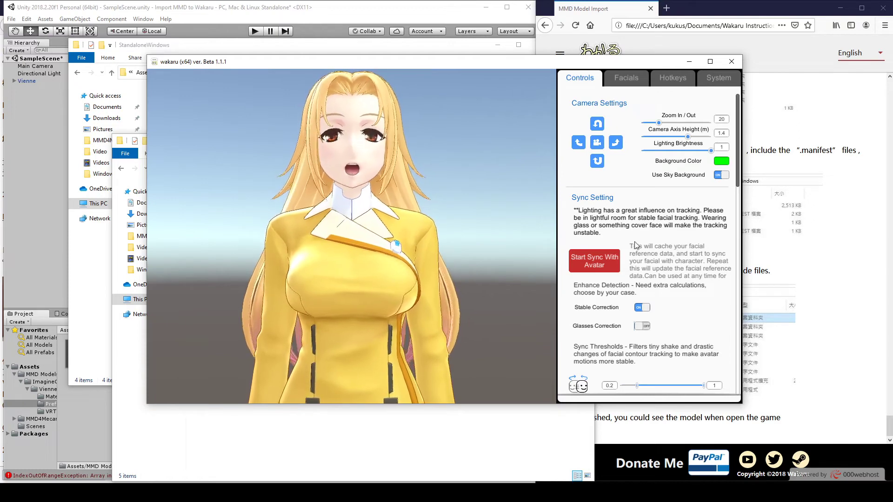
click(609, 267)
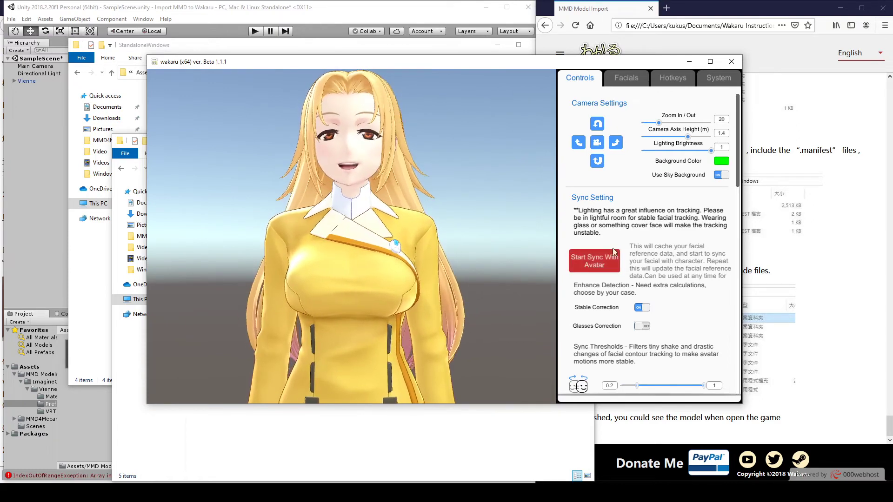
Step: Raise Camera Axis Height to 1.604 to frame the avatar's face, with zoom at 12
scroll(725, 158, down, 2)
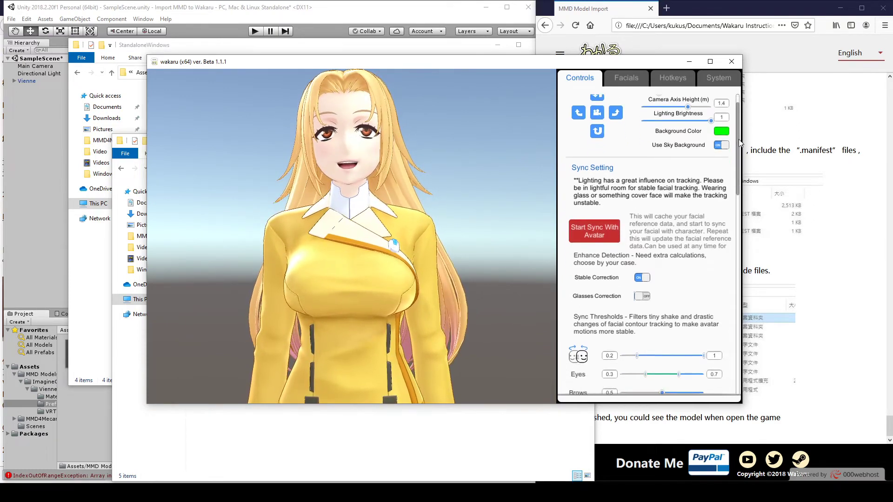
scroll(702, 144, up, 2)
drag(692, 138, 653, 125)
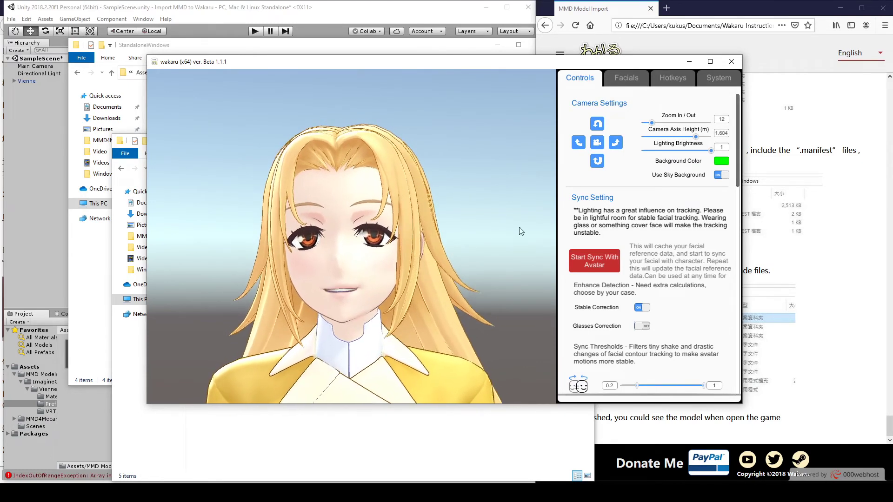
Step: Set Eyes Control to Drag With Mouse and move the Wakaru window up-right
scroll(737, 142, down, 10)
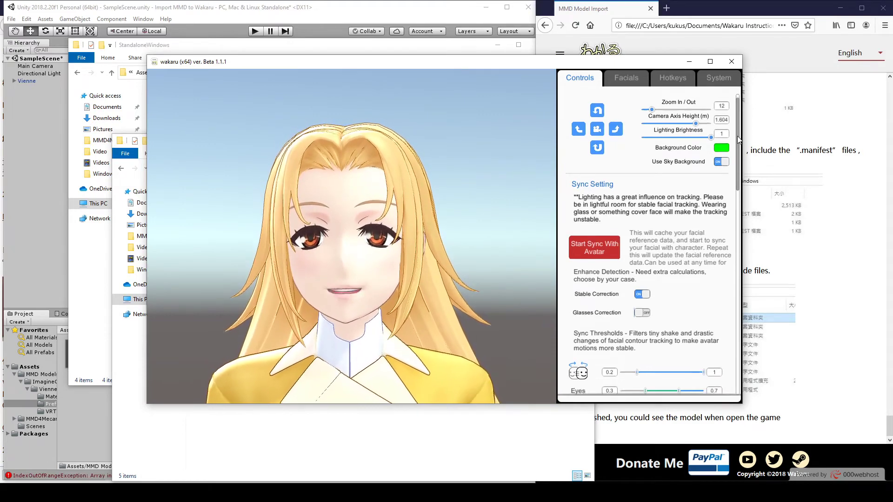
scroll(717, 246, down, 3)
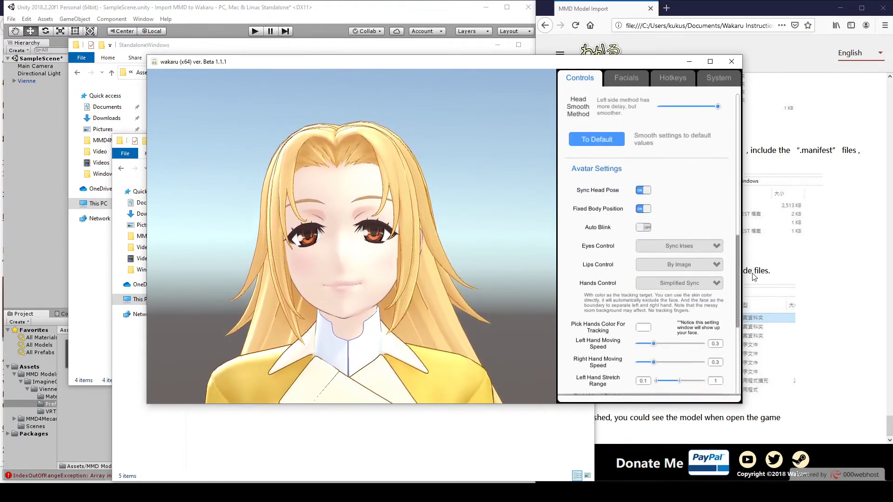
click(701, 246)
click(691, 258)
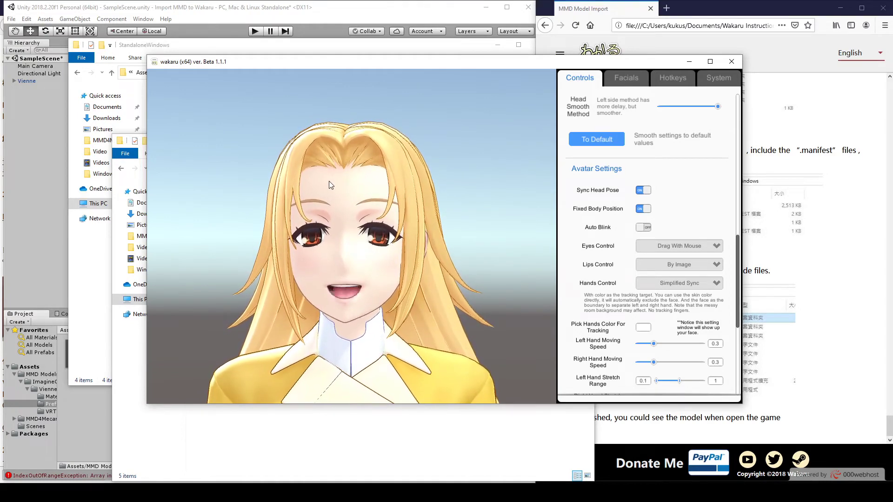
scroll(737, 285, up, 10)
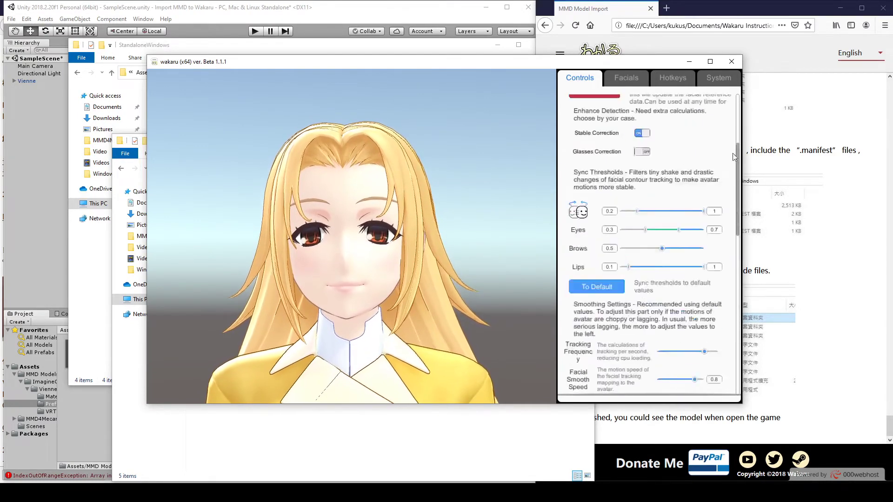
drag(316, 63, 459, 18)
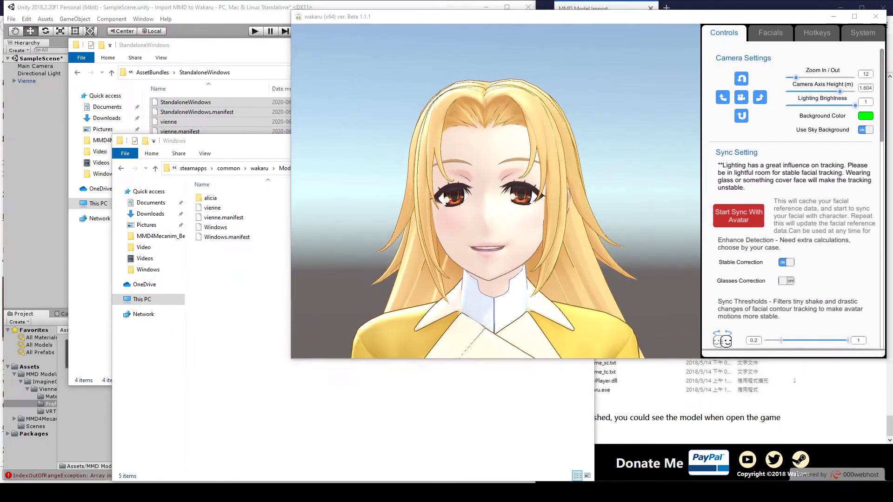
Step: In OBS, add a Game Capture source named 'Wakaru'
key(alt+Tab)
drag(364, 101, 366, 112)
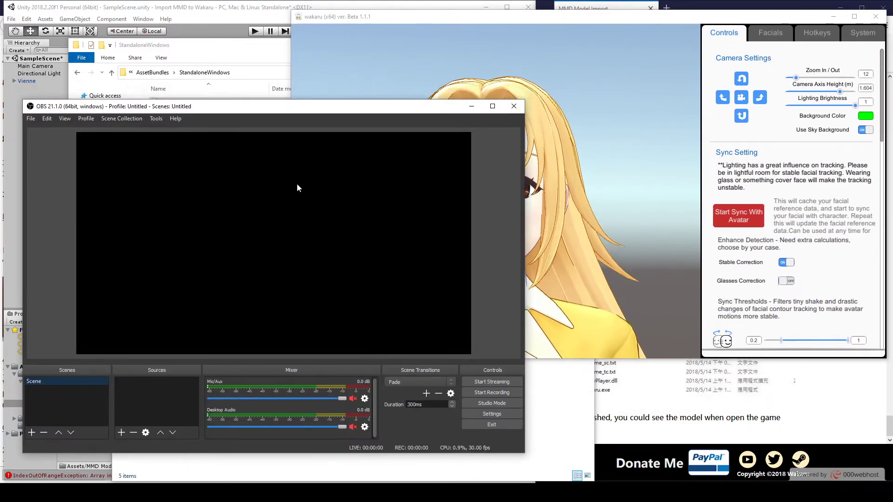
click(121, 432)
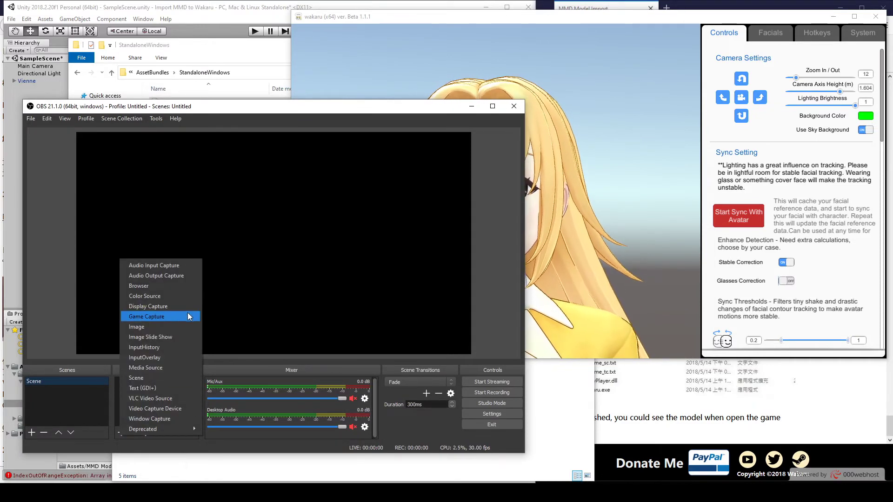
click(182, 316)
text(Wakaru)
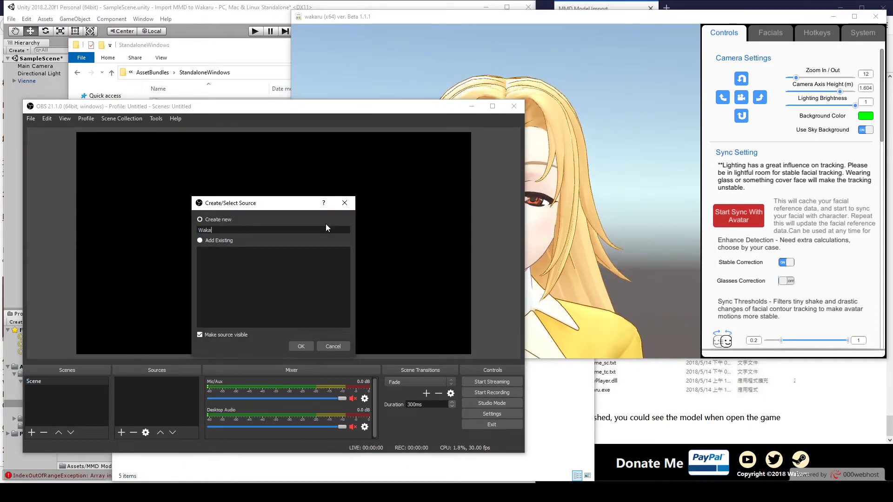
click(300, 347)
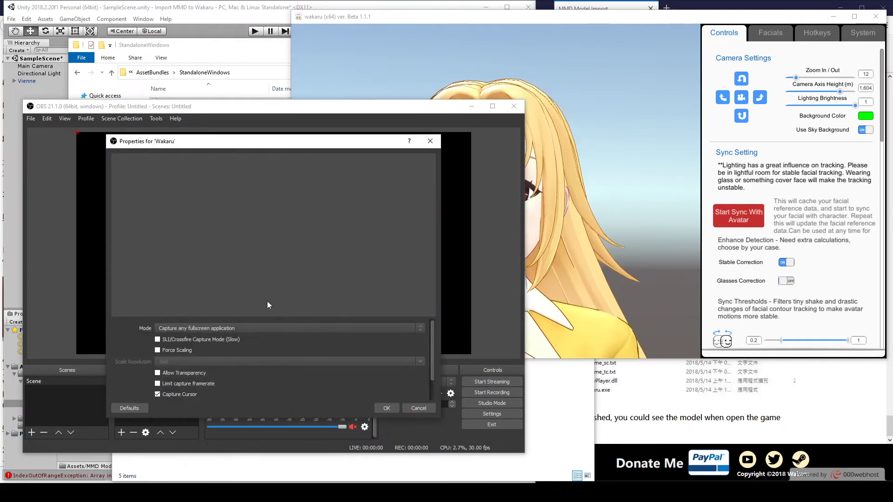
Step: Set the Wakaru source to capture the wakaru window specifically, without the cursor
click(162, 327)
click(163, 338)
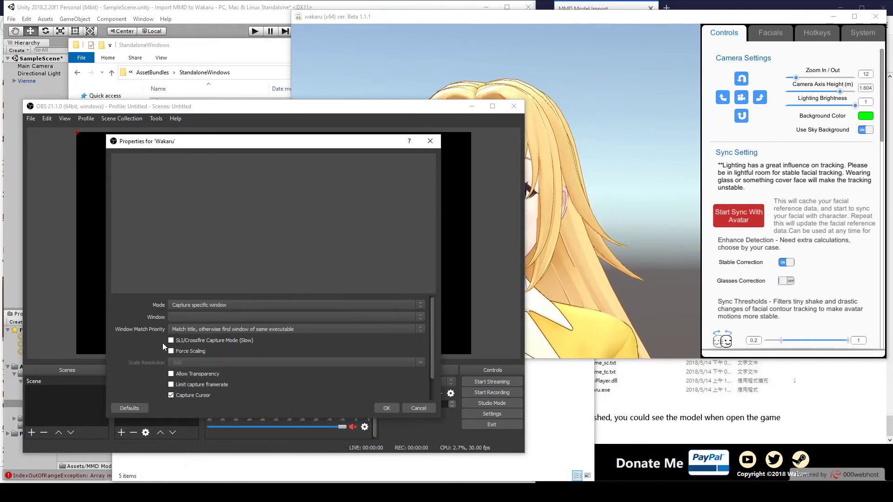
click(174, 317)
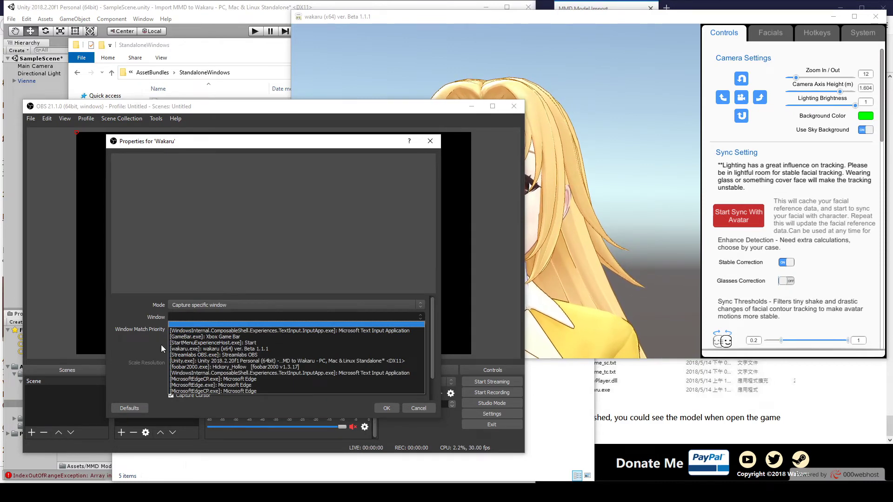
click(176, 349)
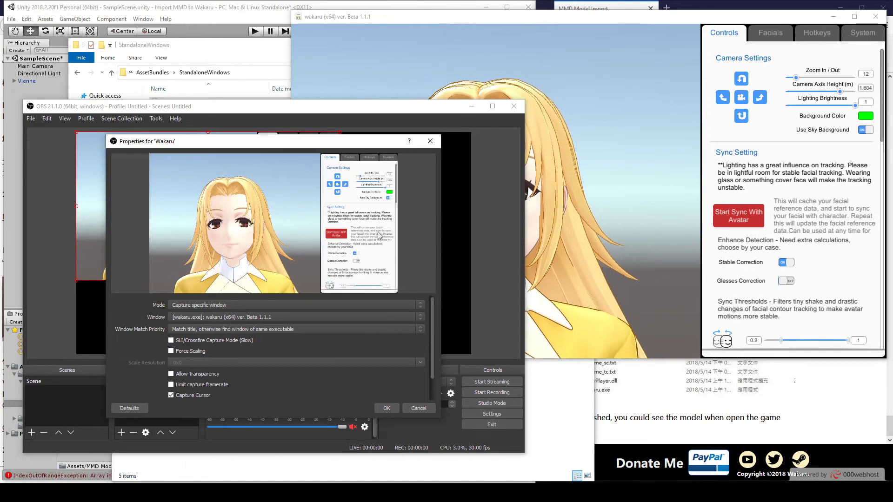
click(171, 396)
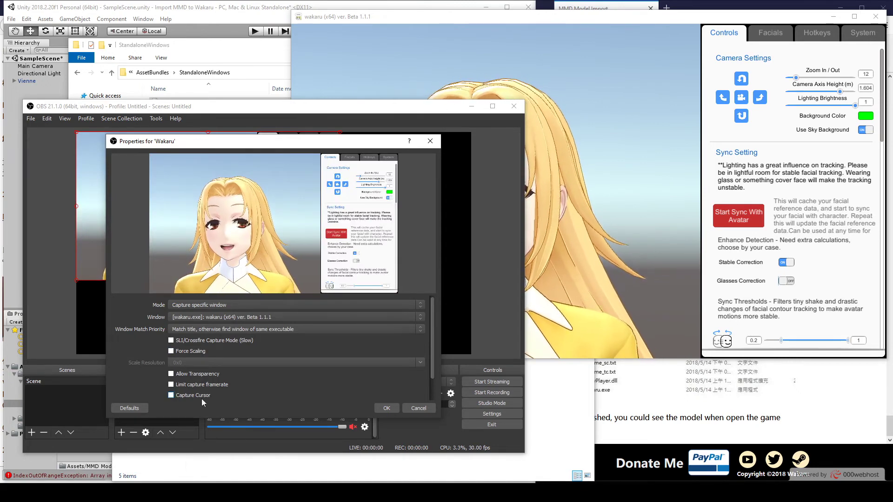
click(386, 408)
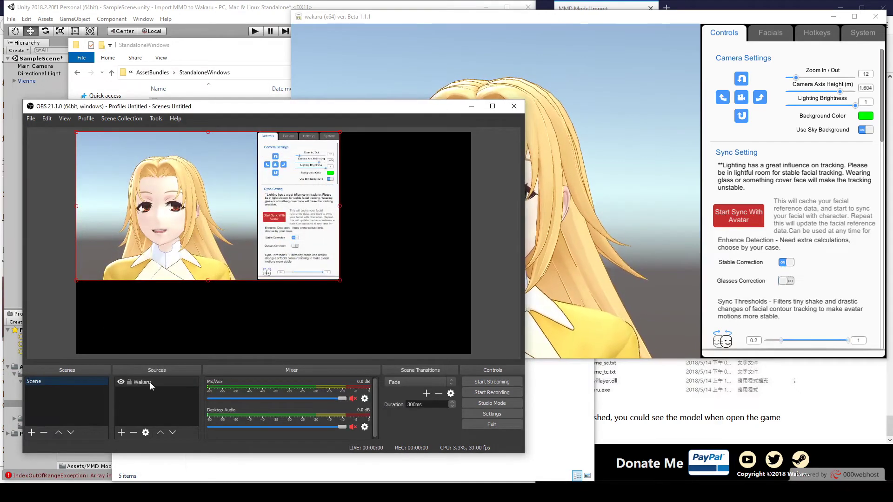
Step: Move the Wakaru capture lower-right and switch off Wakaru's Use Sky Background toggle
drag(218, 212, 330, 278)
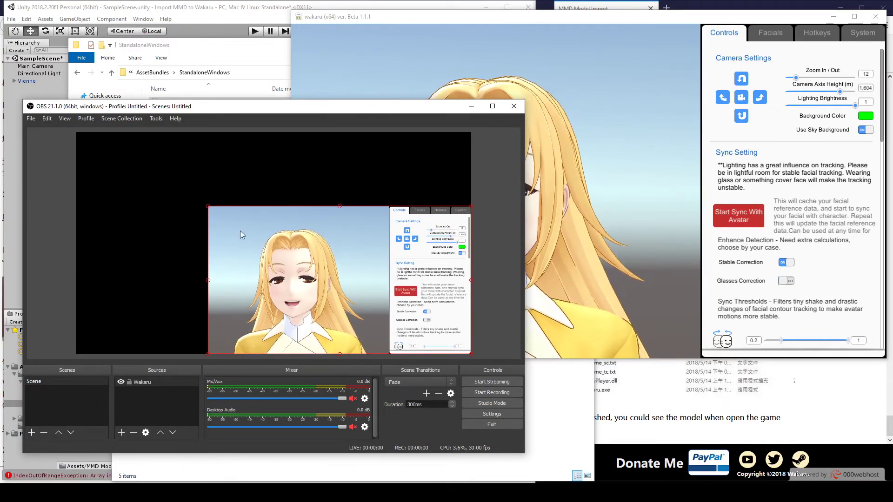
click(737, 67)
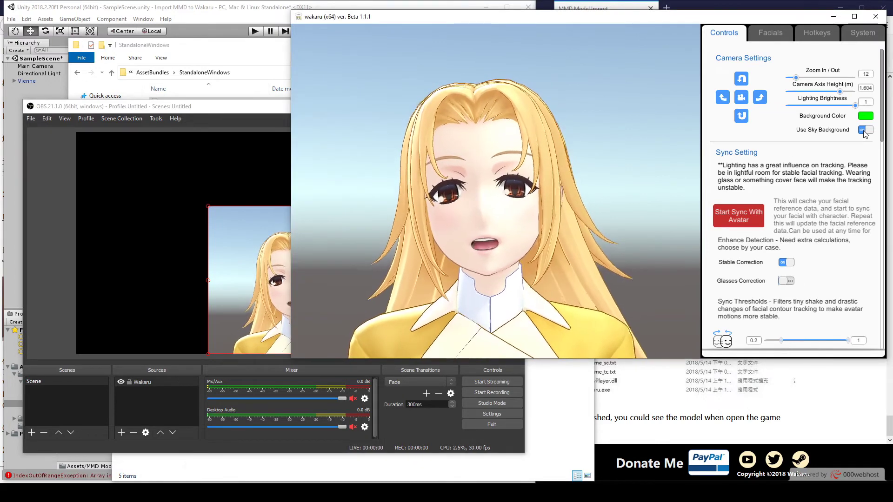
click(865, 131)
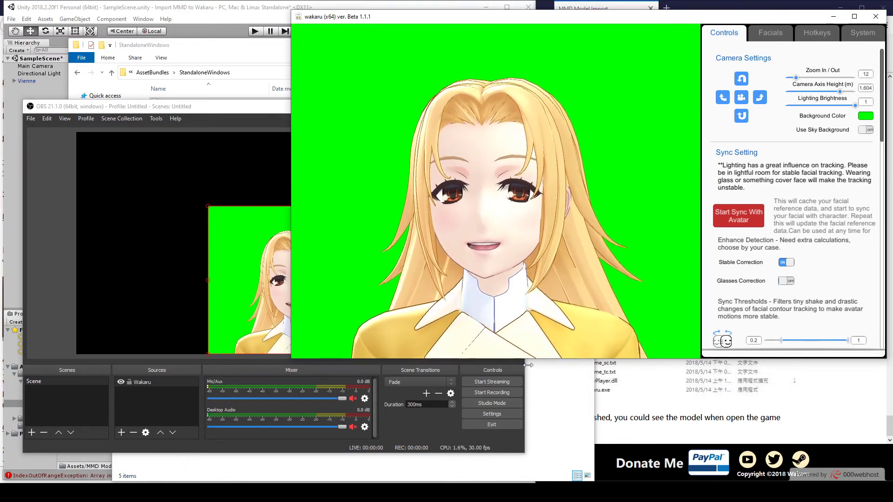
click(155, 191)
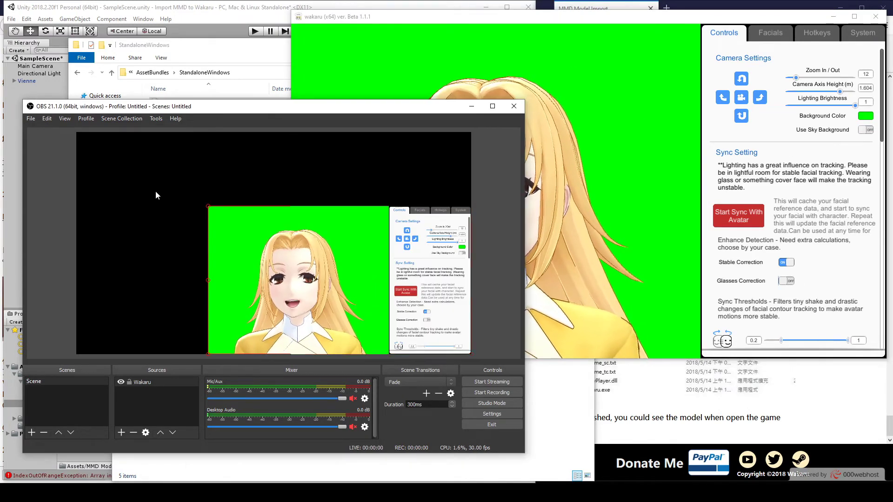
click(150, 385)
Step: Add a Crop/Pad filter to the Wakaru source with Left 50 and Right 450
right_click(147, 384)
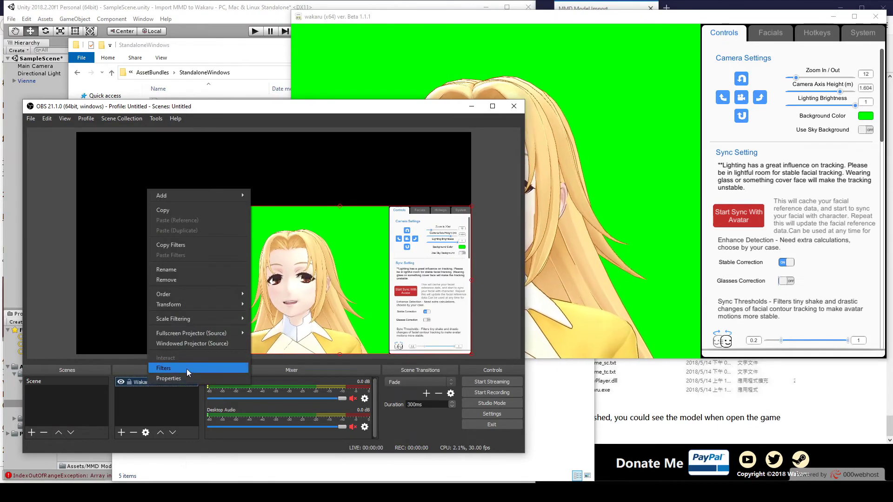
click(186, 368)
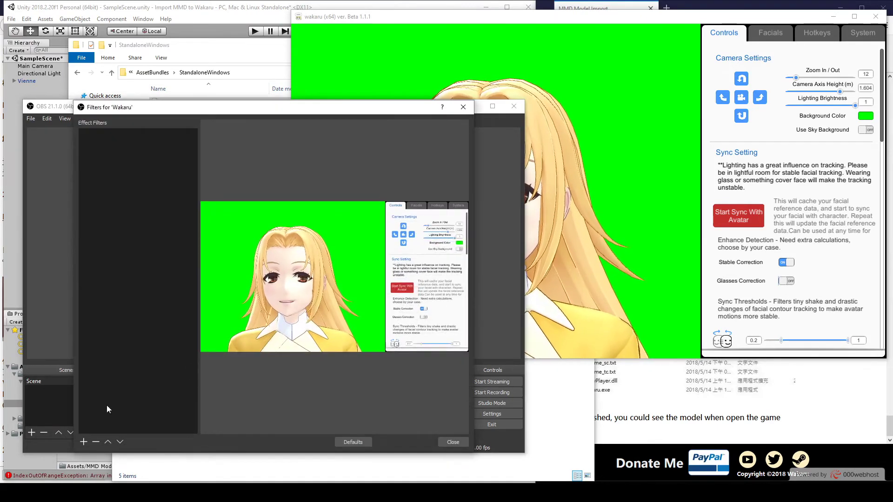
click(83, 442)
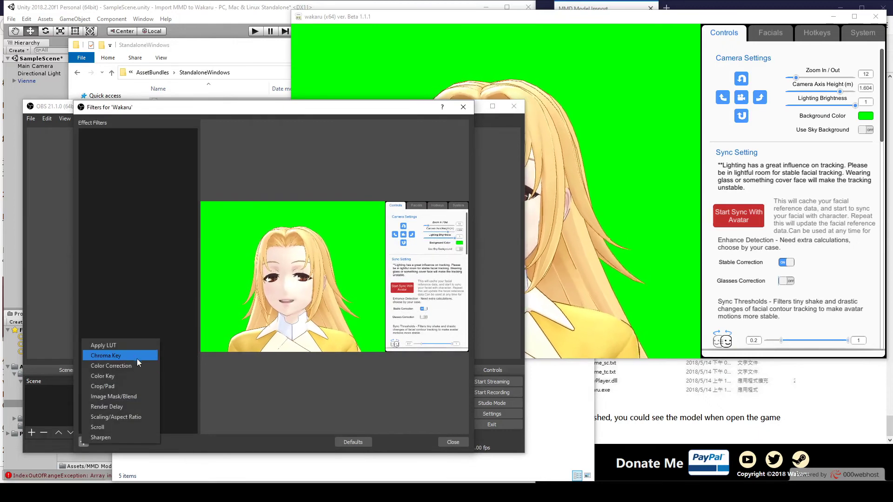
click(151, 389)
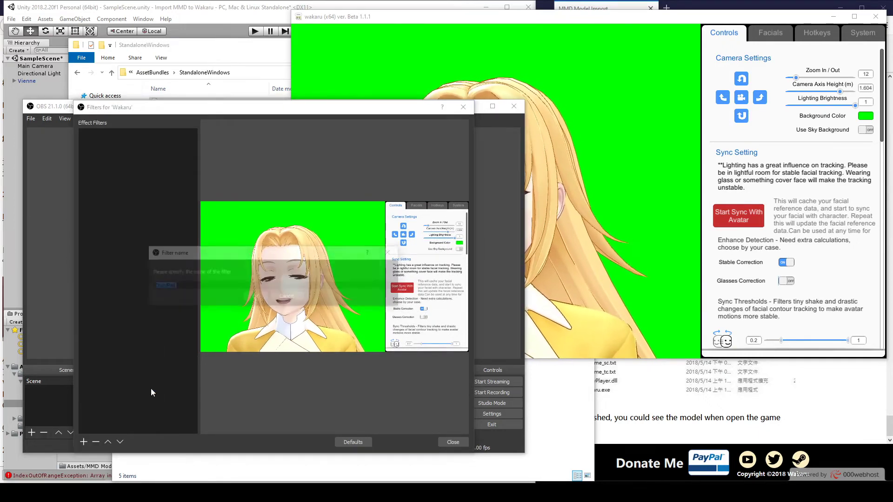
click(255, 296)
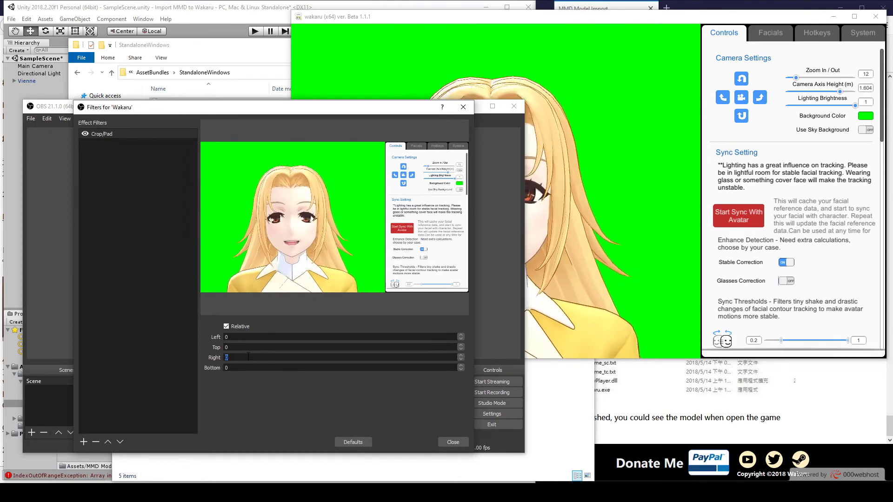
text(450)
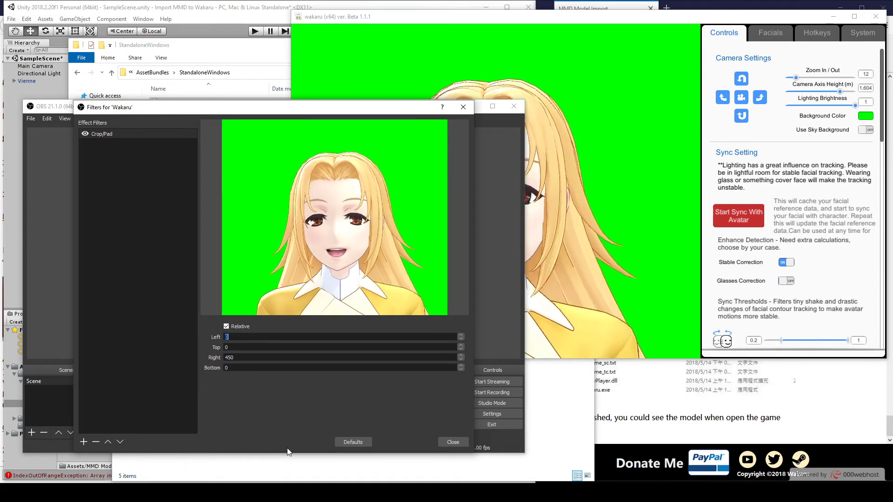
text(50)
click(254, 357)
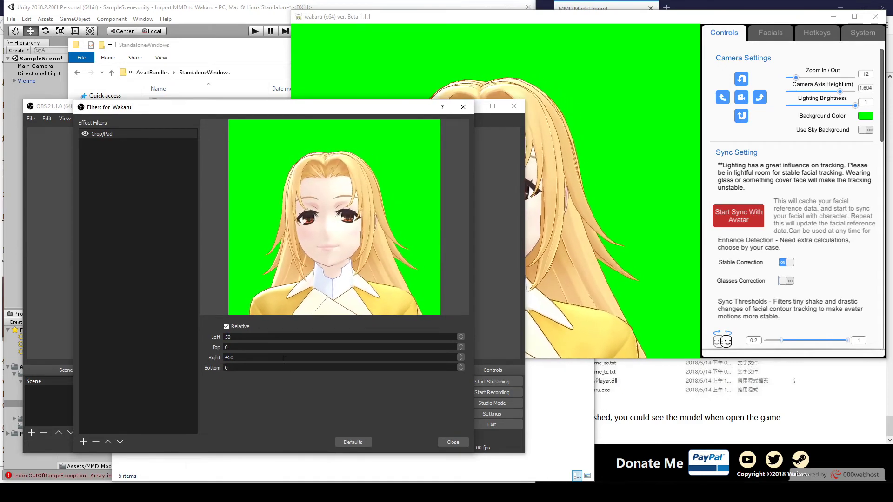
Step: Add a green Color Key filter with similarity 623 and close the filters window
click(138, 417)
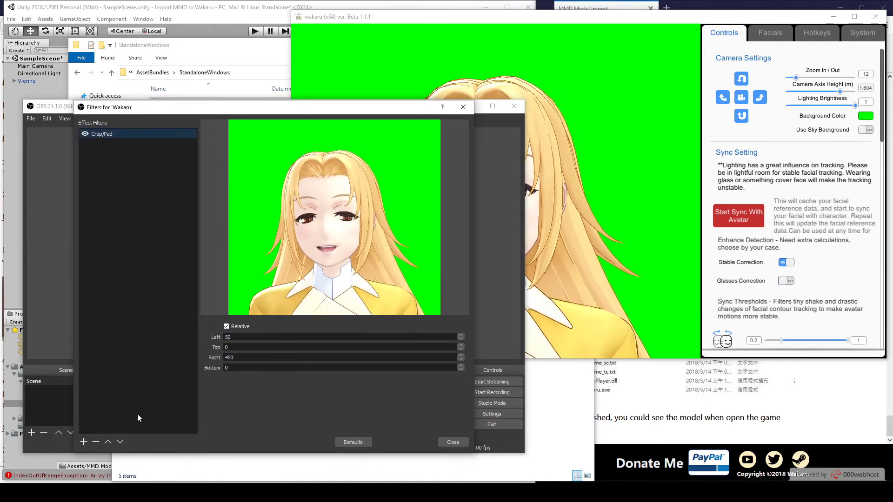
click(84, 443)
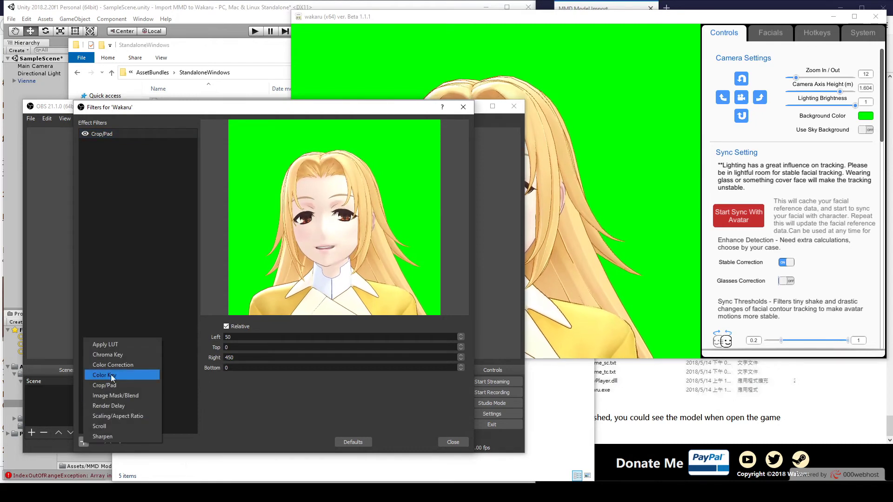
click(155, 376)
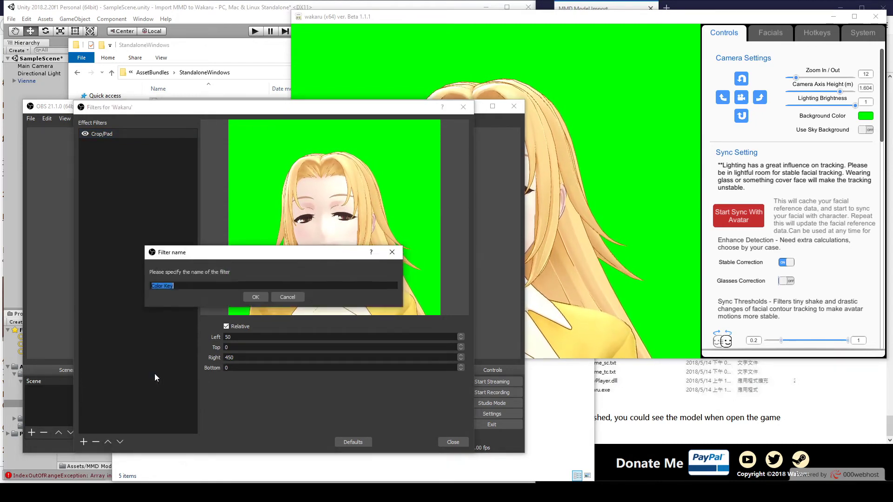
click(255, 298)
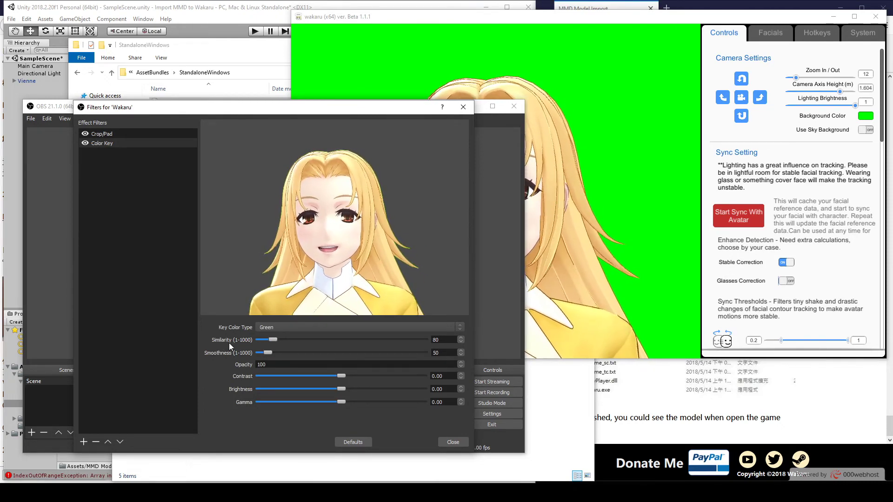
drag(275, 340, 365, 341)
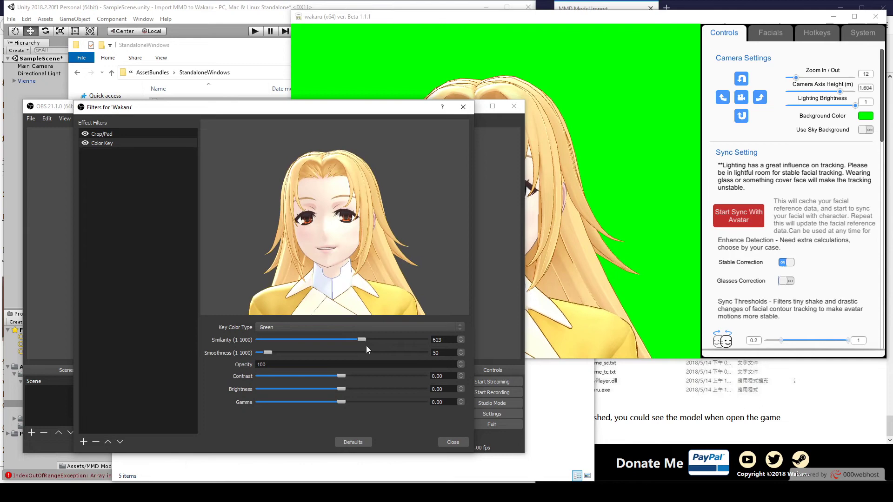
click(452, 442)
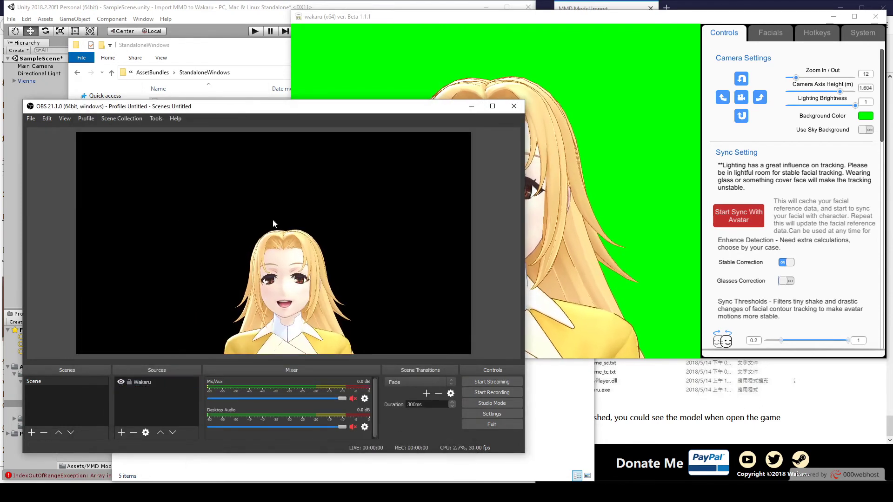
Step: Drag the avatar to the canvas's lower-right corner, checking the preview against Wakaru
drag(247, 247, 344, 242)
click(742, 79)
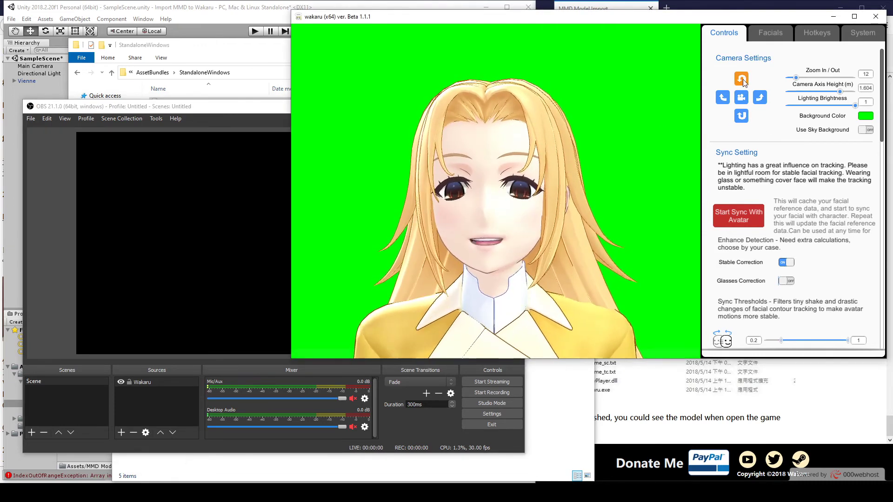
click(224, 196)
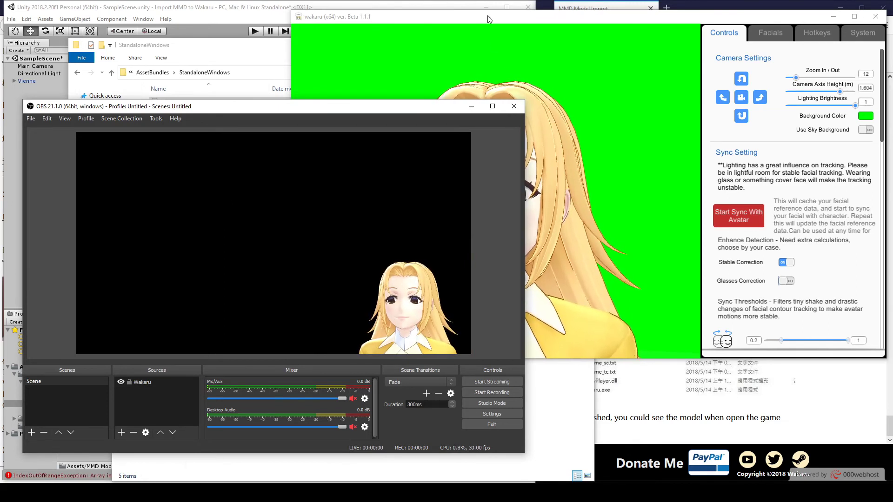
click(451, 60)
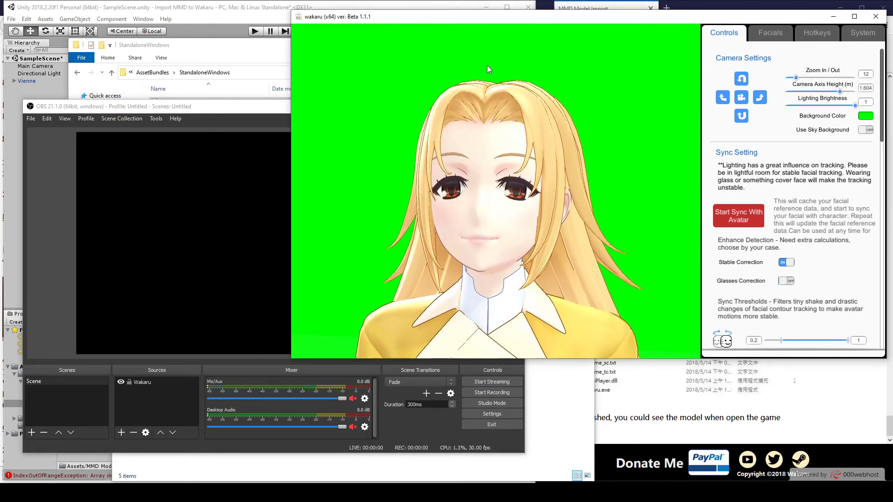
click(236, 113)
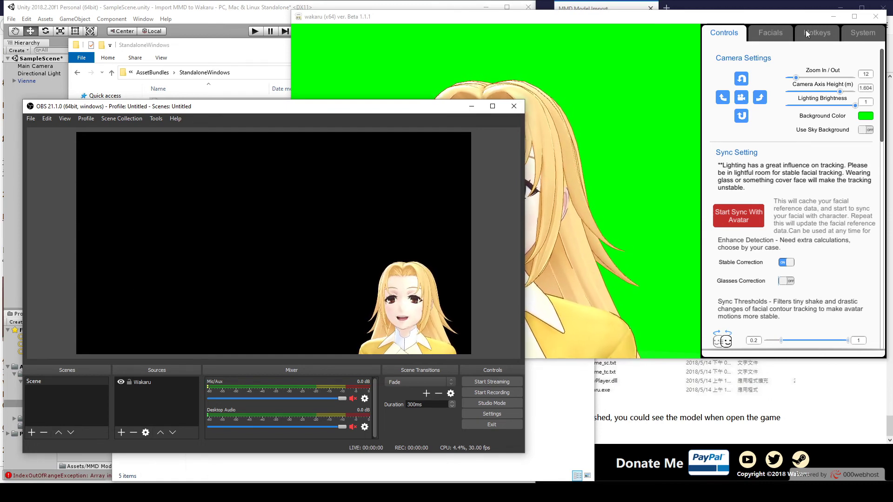
Step: Open Wakaru's Facials tab and activate the ん facial to open the mouth wider
click(771, 32)
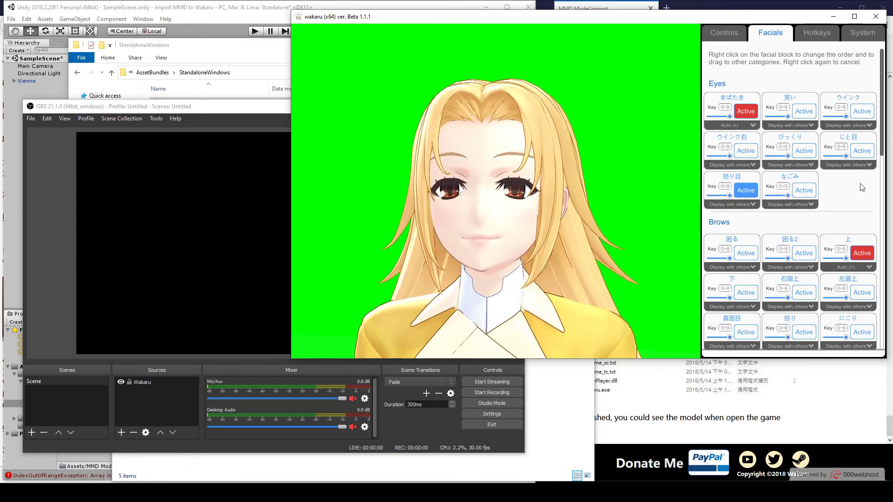
scroll(832, 219, down, 10)
scroll(813, 245, down, 3)
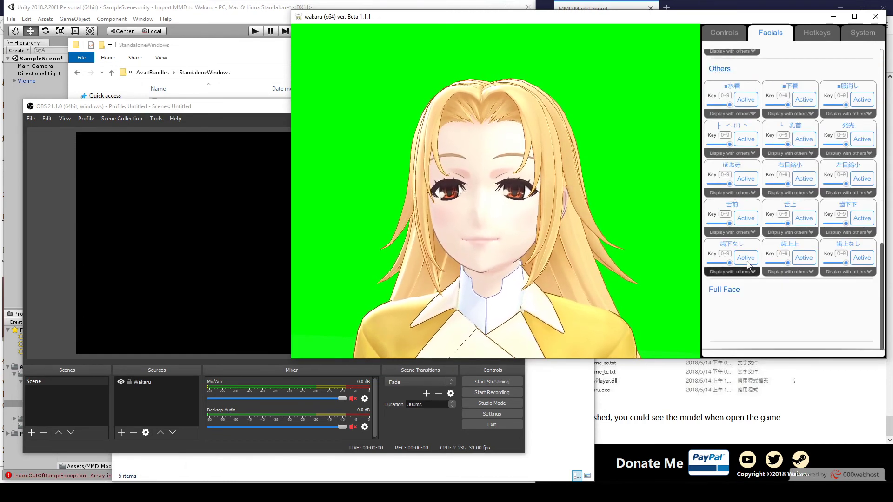
scroll(740, 149, up, 3)
click(740, 134)
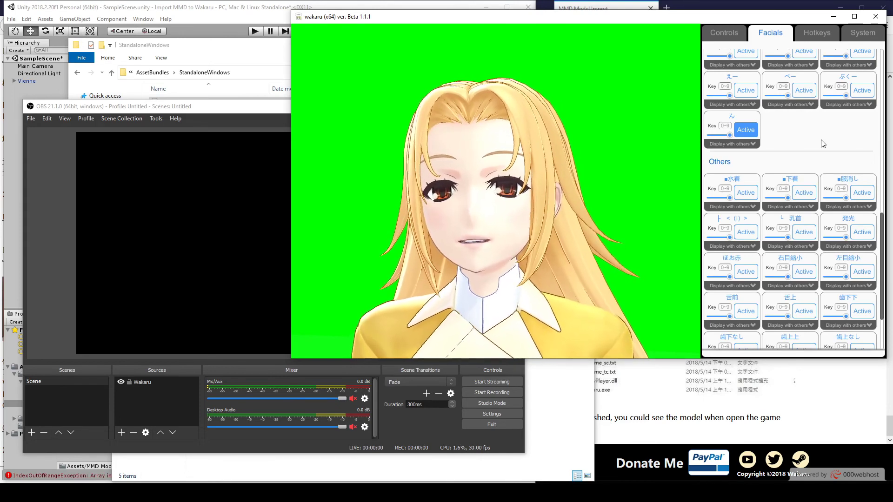
scroll(753, 133, up, 10)
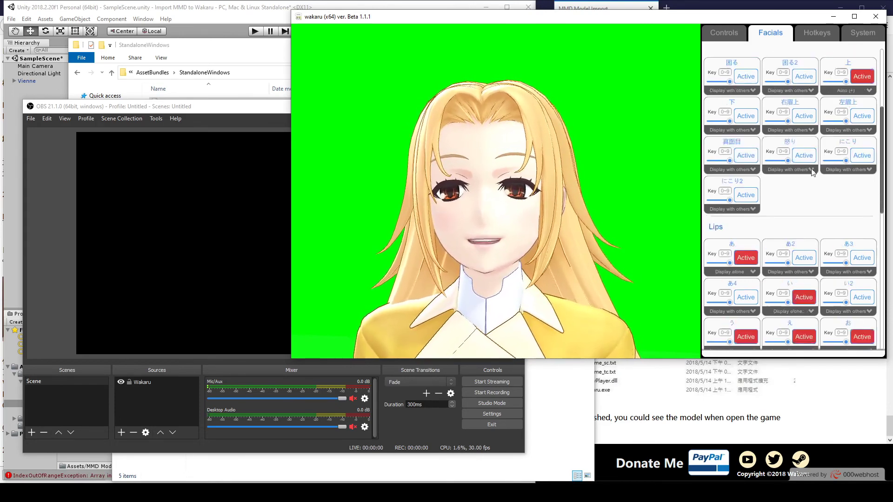